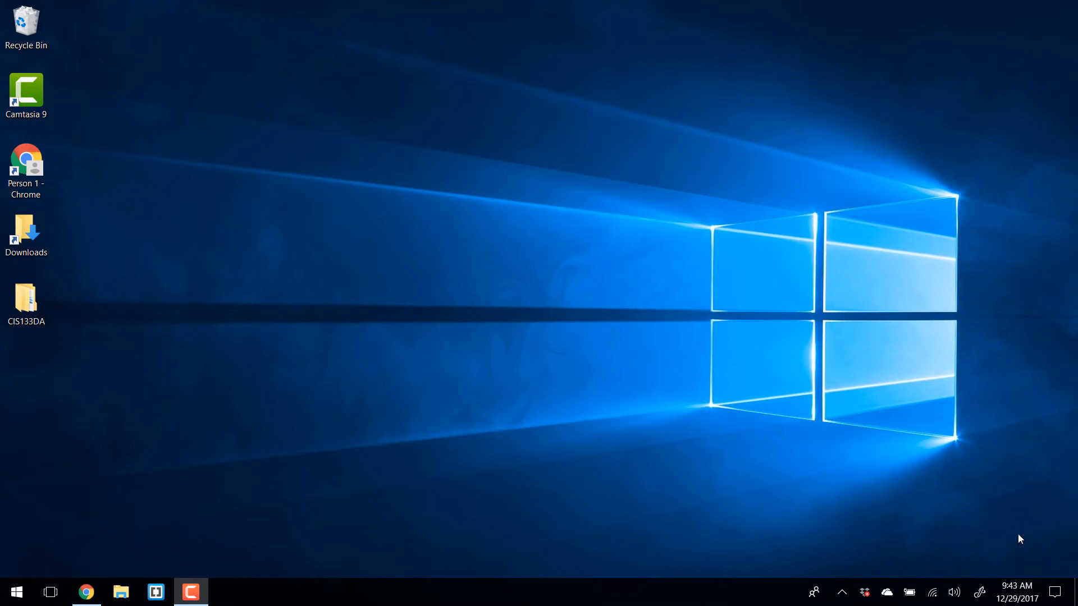
# - Switch to Chrome and examine the CIS133DA course syllabus, including its description, competencies and requirements
pyautogui.click(84, 595)
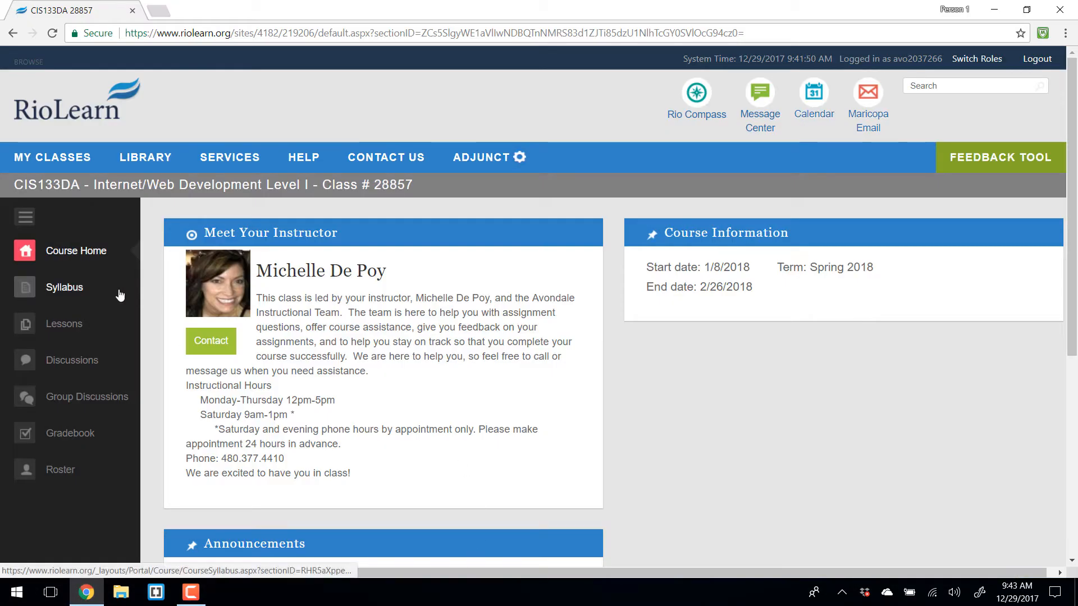
pyautogui.click(65, 287)
pyautogui.scroll(-20, 493, 365)
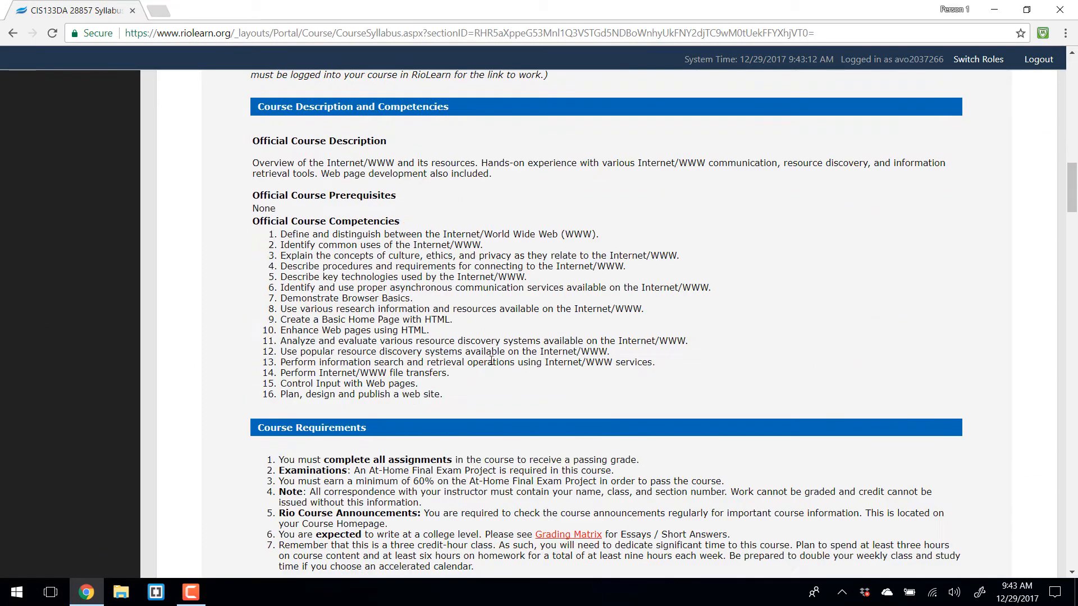
pyautogui.scroll(-12, 493, 365)
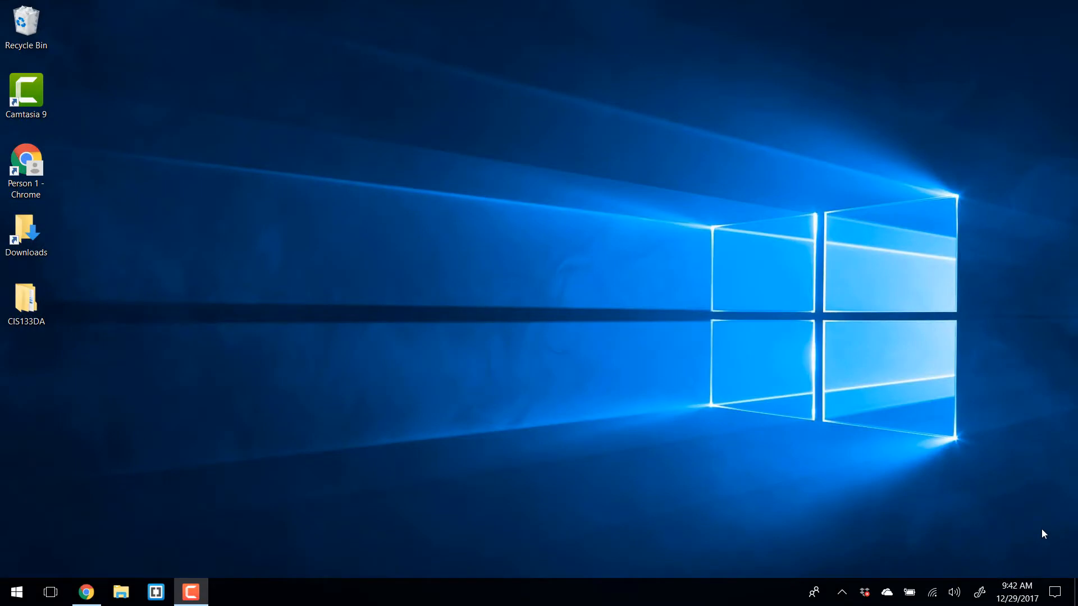
# - Switch to File Explorer and start adding a network location, choosing a custom network location
pyautogui.click(124, 590)
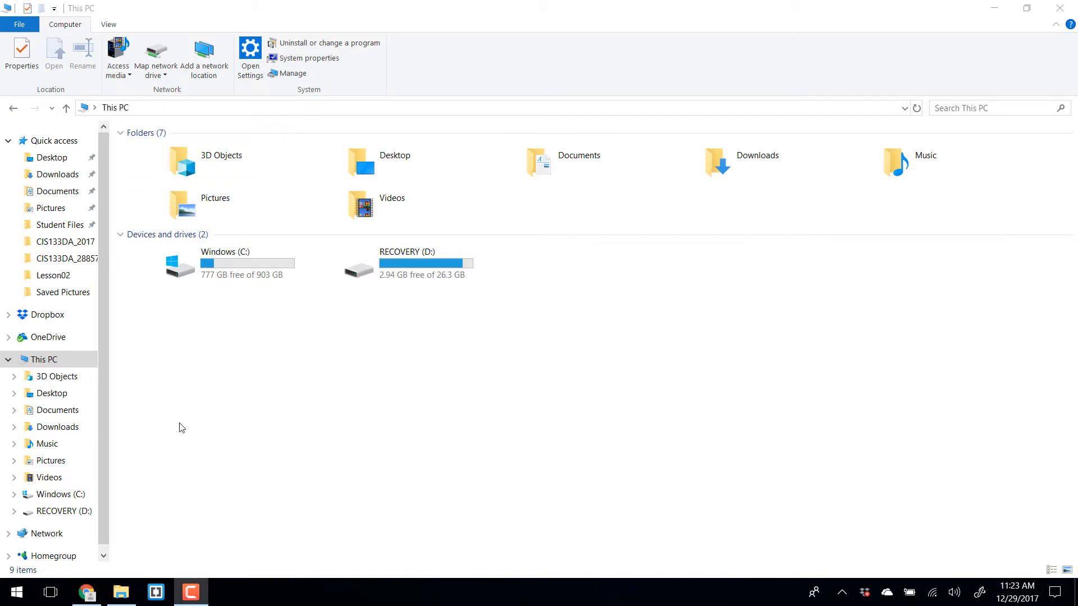
pyautogui.click(206, 56)
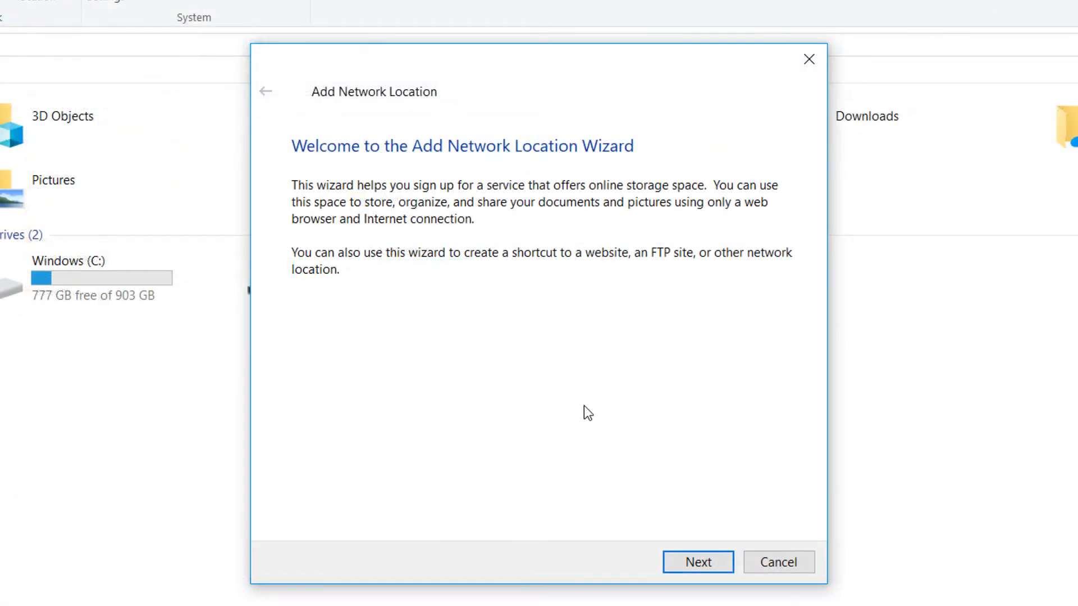
pyautogui.click(688, 564)
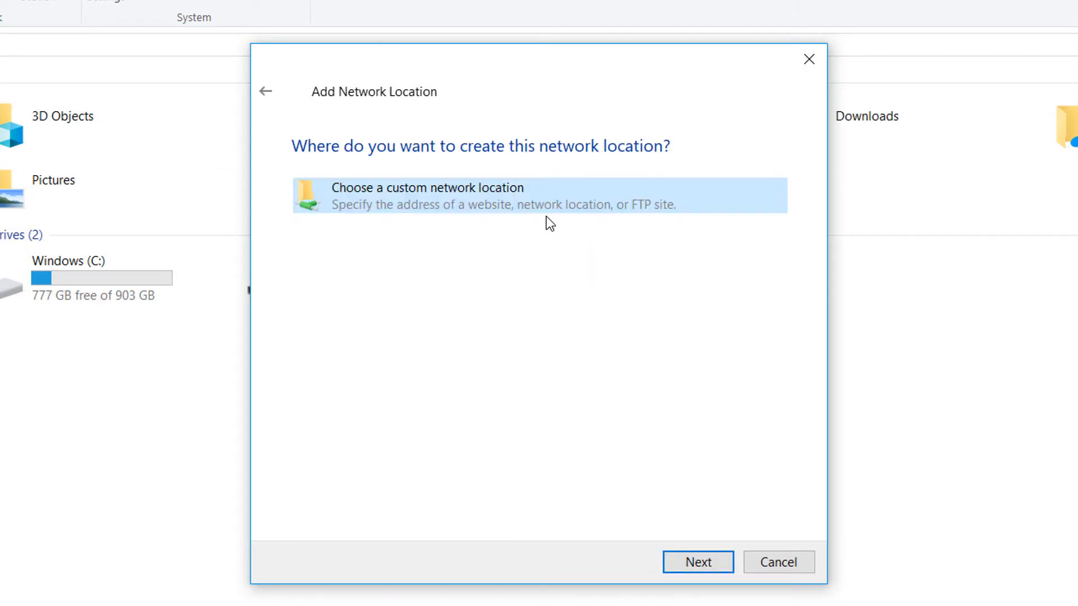
pyautogui.click(696, 563)
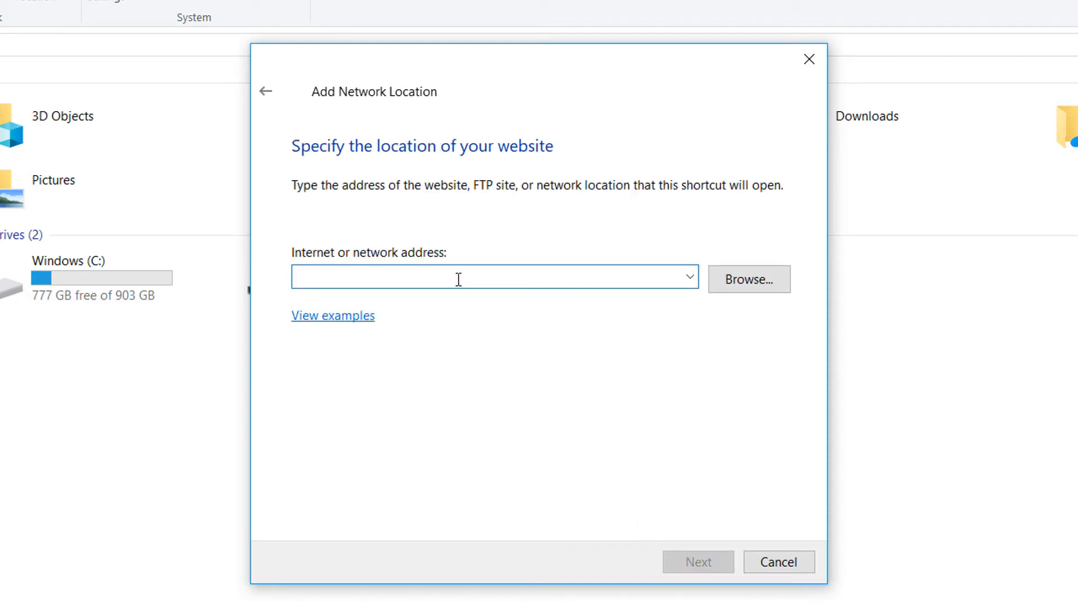
# - Set the network location's address to ftp://classweb.riosalado.edu and continue to the logon settings
pyautogui.write('ftp')
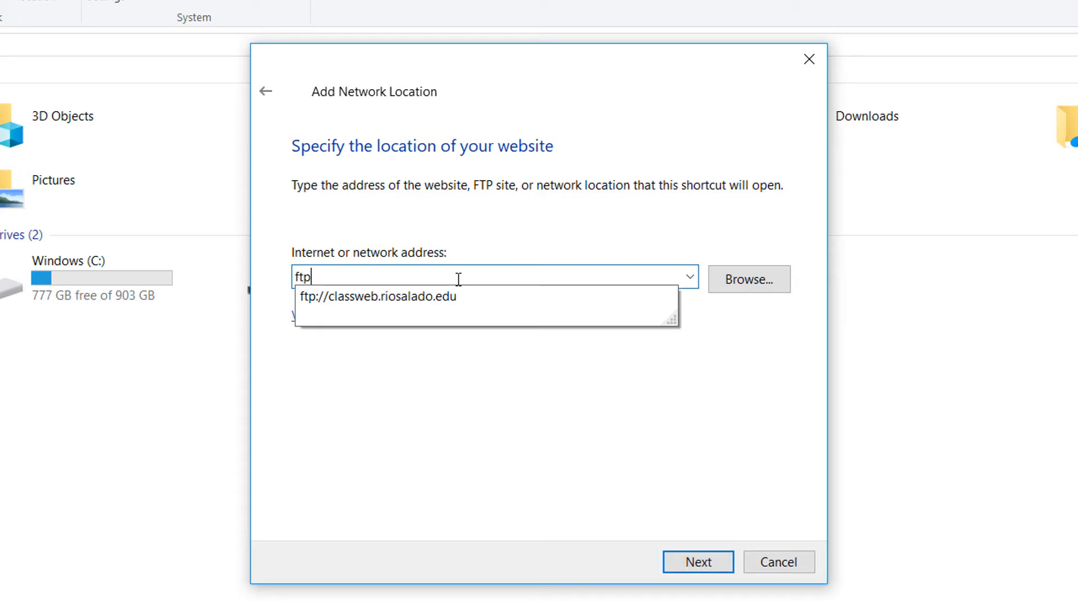
pyautogui.write('://classweb.')
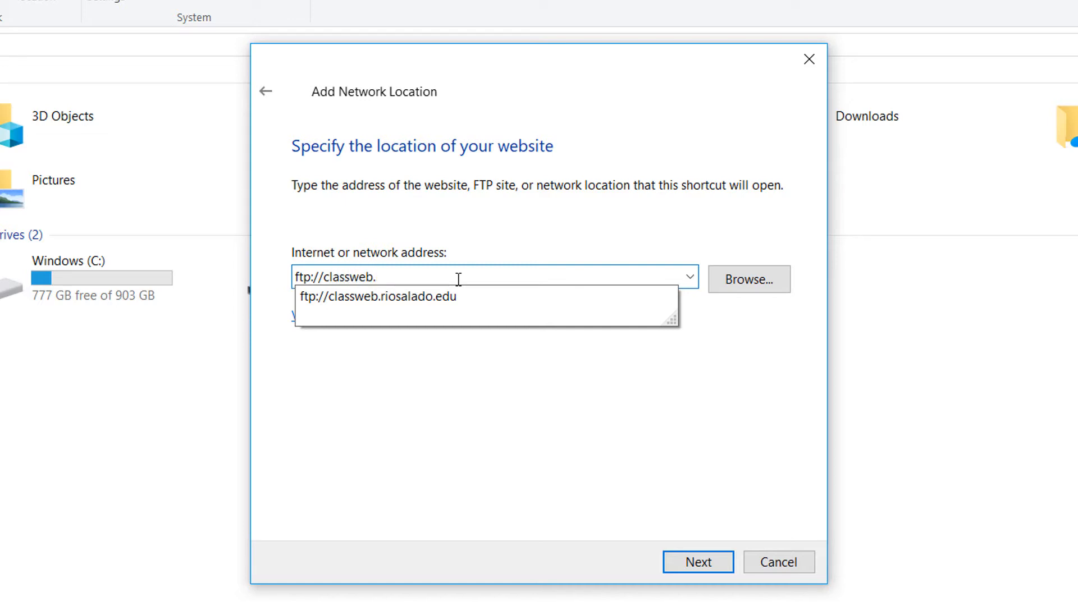
pyautogui.write('riosalado.edu')
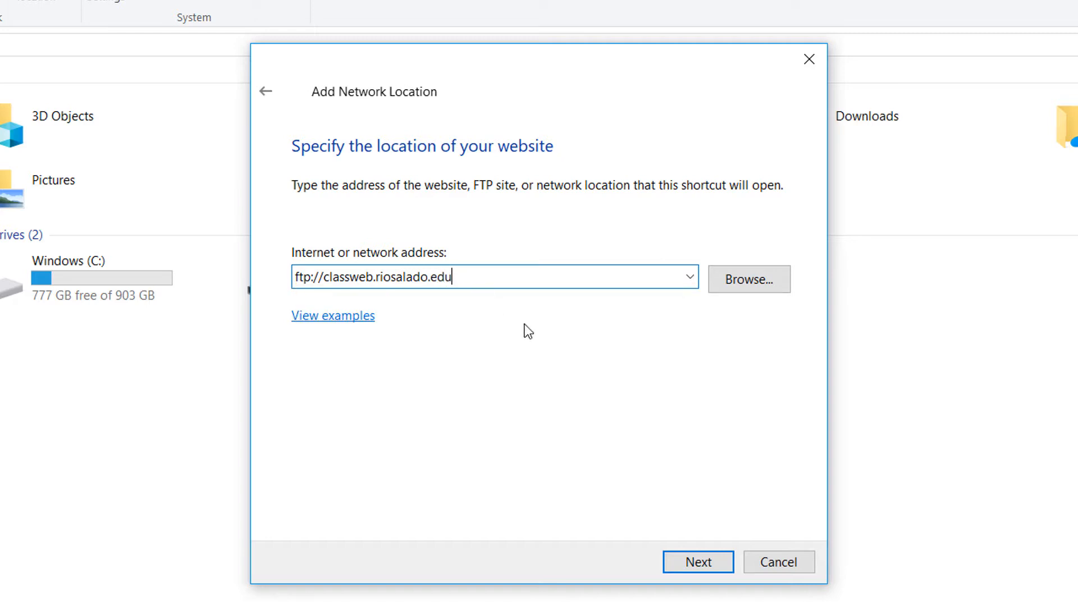
pyautogui.click(696, 563)
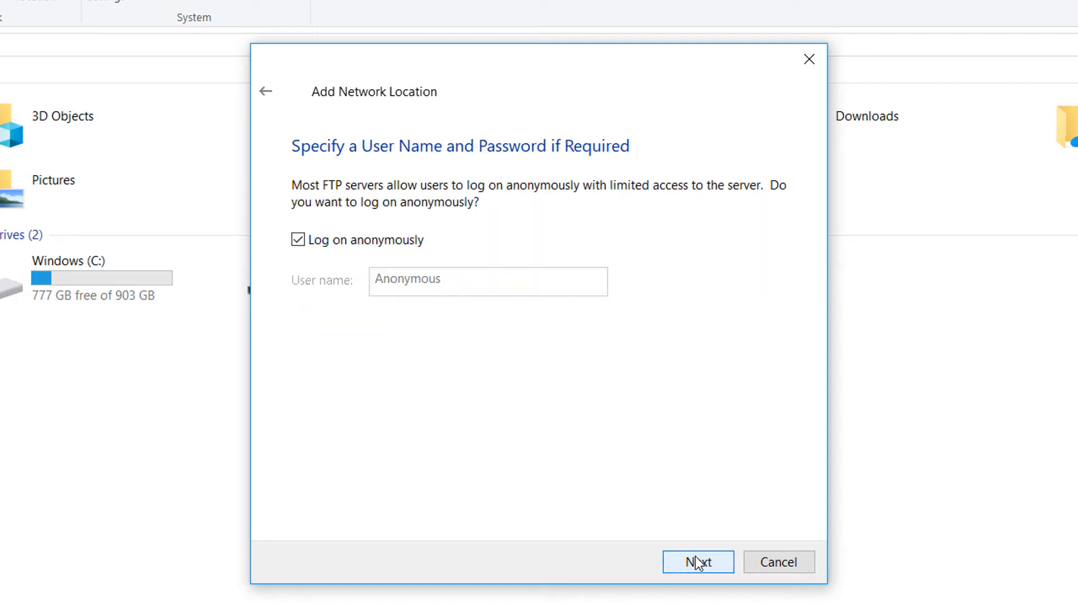
# - Turn off anonymous logon and enter the account's user name for the FTP server
pyautogui.click(401, 240)
pyautogui.click(403, 284)
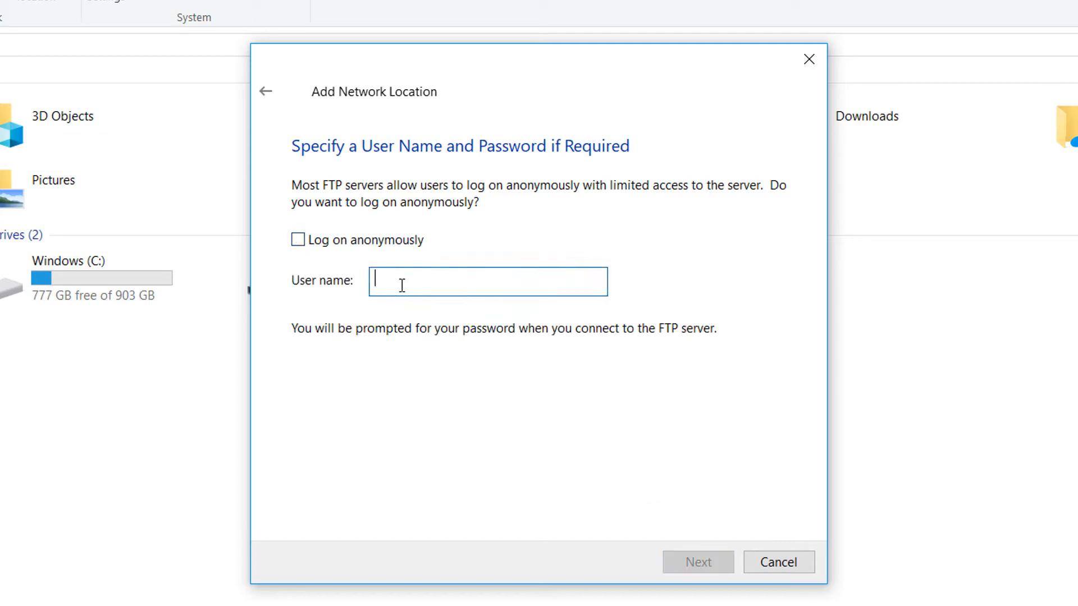
pyautogui.write('AV')
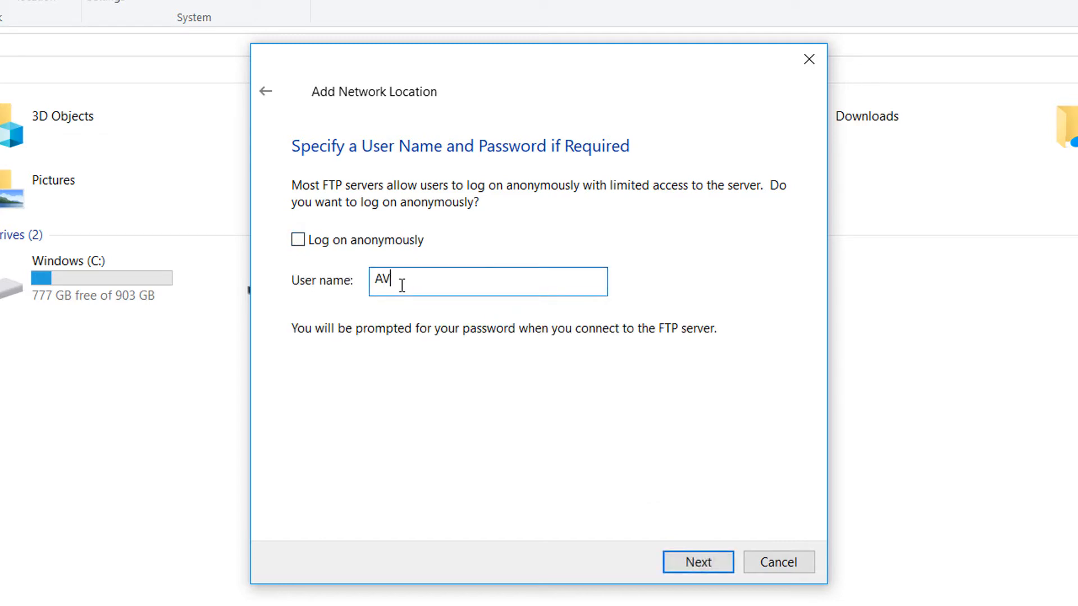
pyautogui.write('O2037266')
pyautogui.click(702, 560)
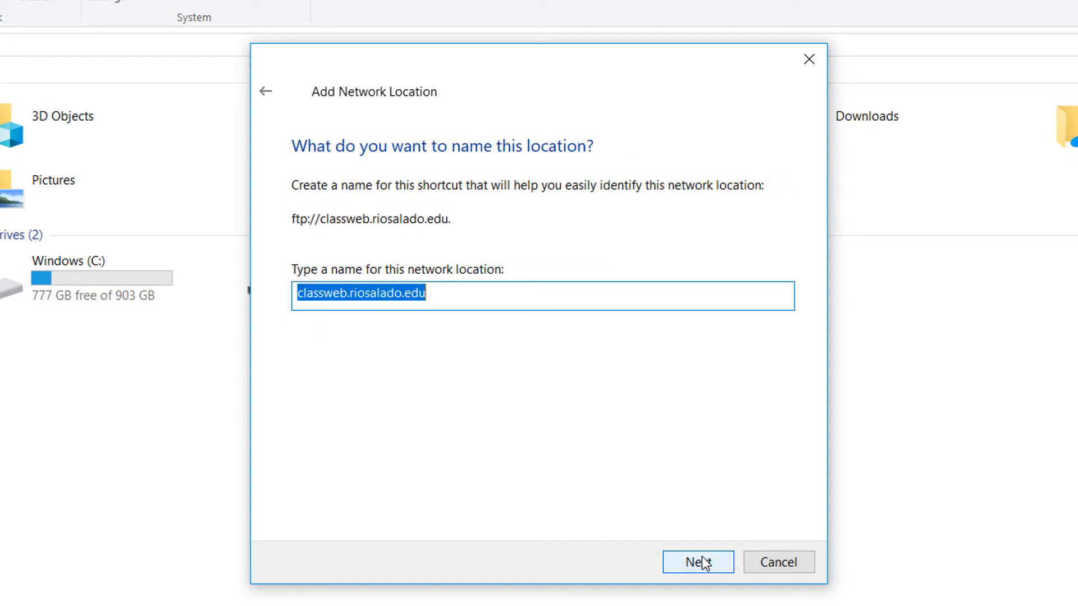
# - Replace the suggested network location name with "FTP Server" and accept it
pyautogui.moveTo(544, 288); pyautogui.dragTo(271, 284)
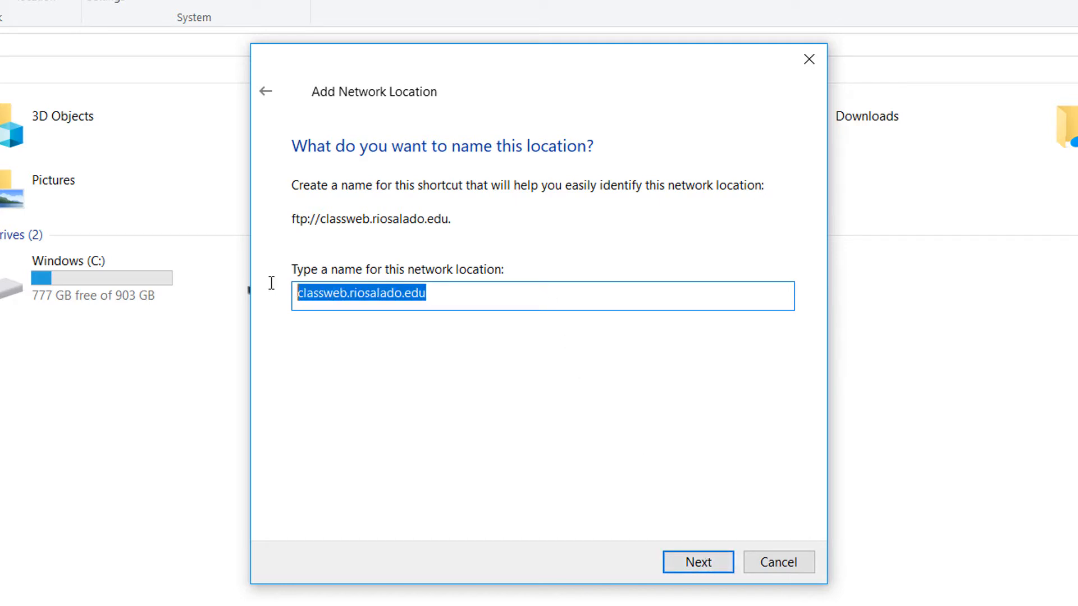
pyautogui.press('BackSpace')
pyautogui.write('F')
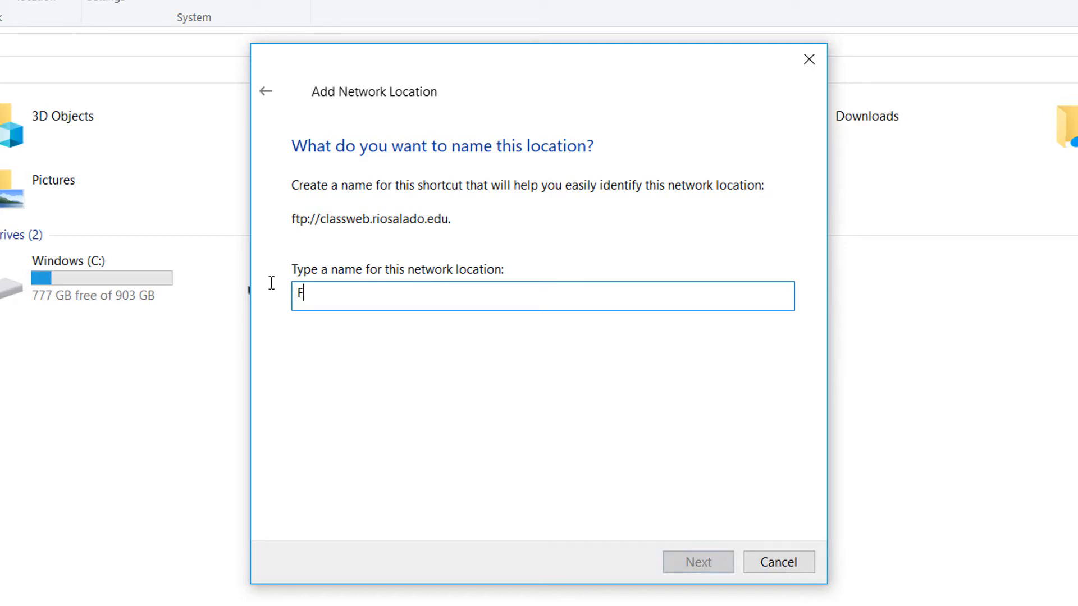
pyautogui.write('TP Server')
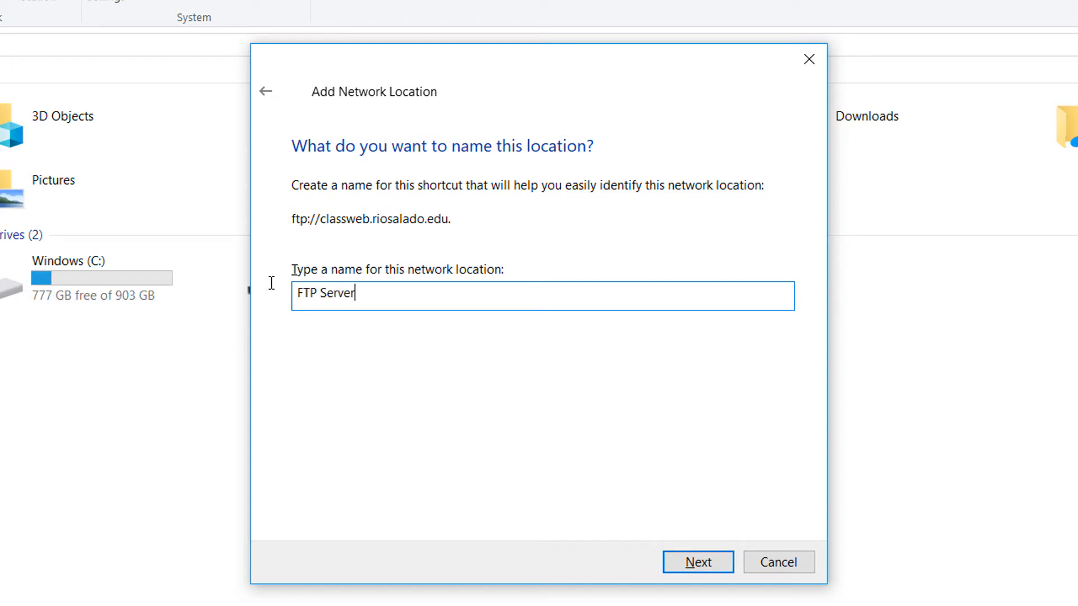
pyautogui.press('Return')
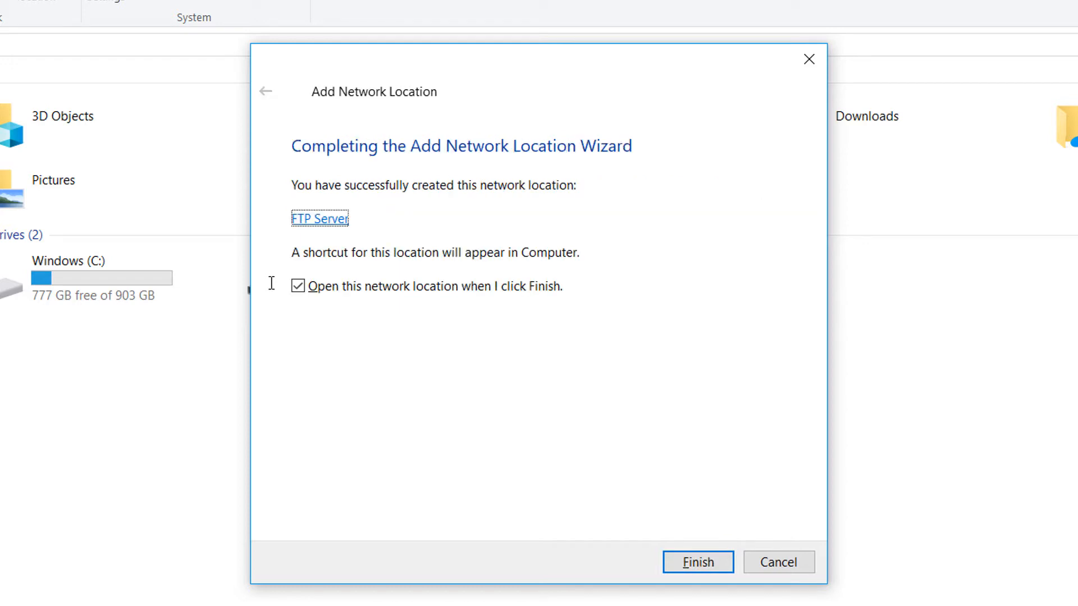
# - Finish the network location setup and log on to the FTP server with the account password
pyautogui.click(712, 558)
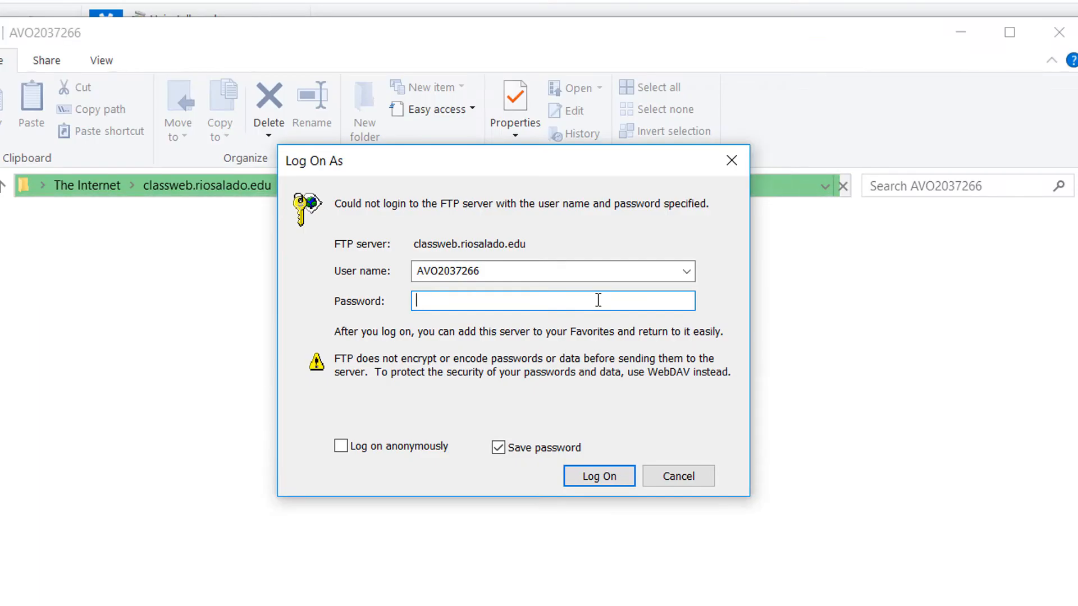
pyautogui.write('************')
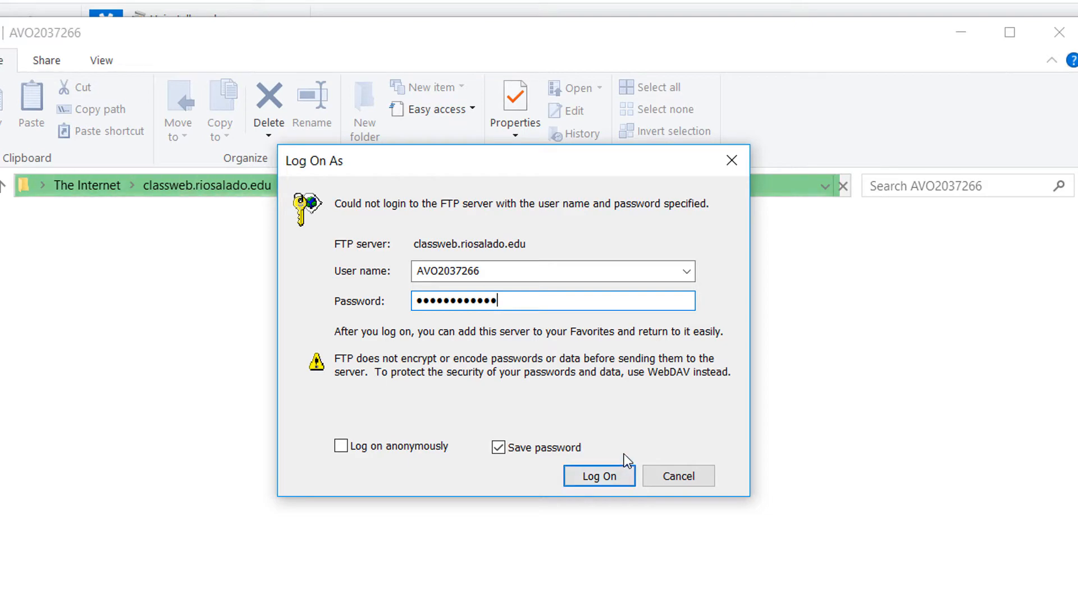
pyautogui.click(629, 488)
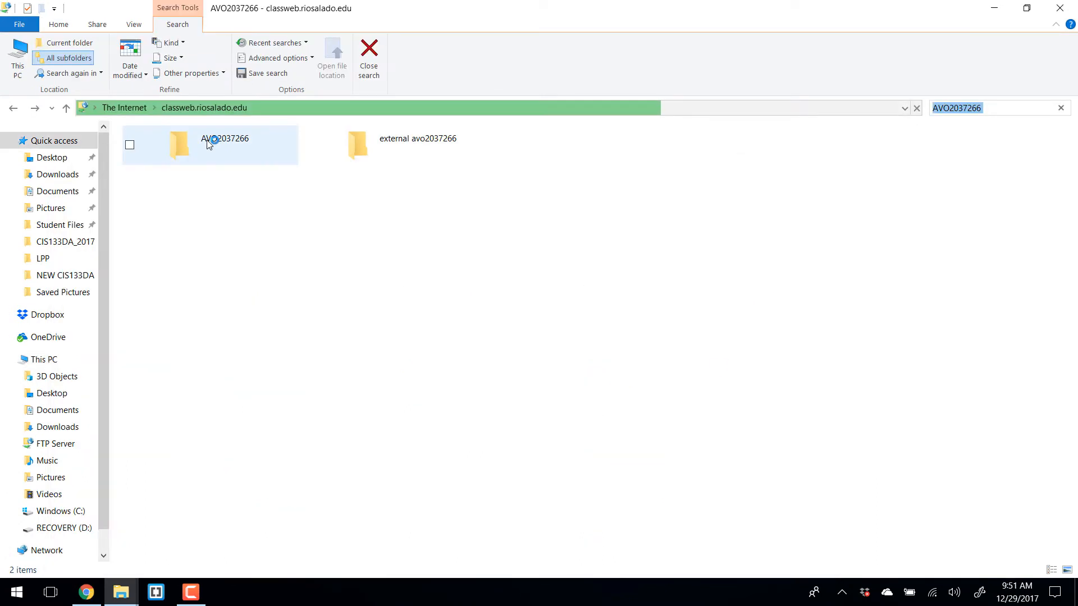
# - Open the account's own folder on the FTP server and go into its CIS133DA_28857 subfolder
pyautogui.click(208, 144)
pyautogui.doubleClick(209, 144)
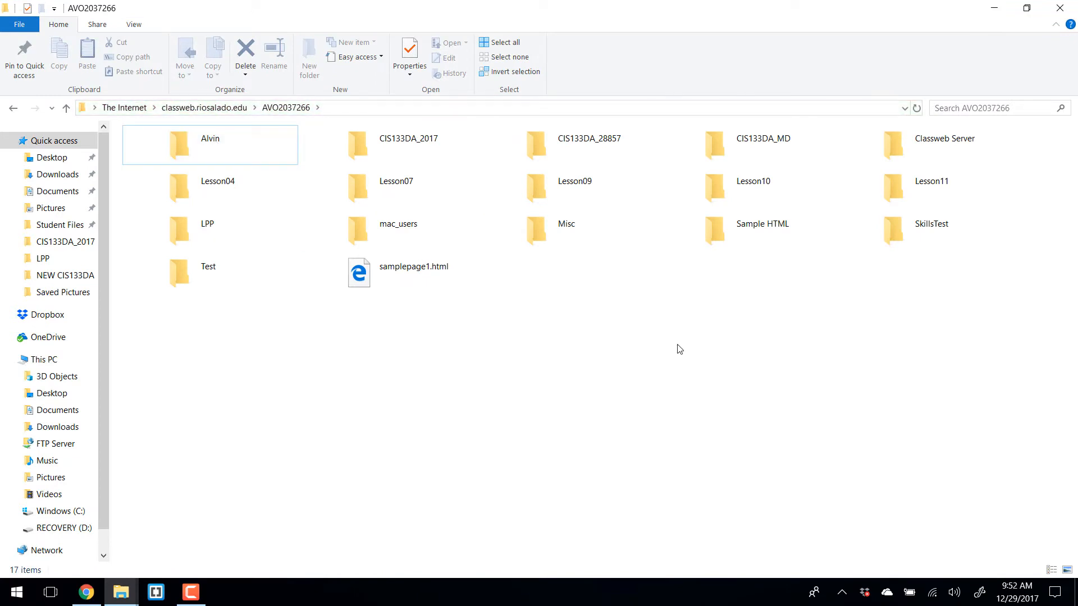
pyautogui.doubleClick(590, 150)
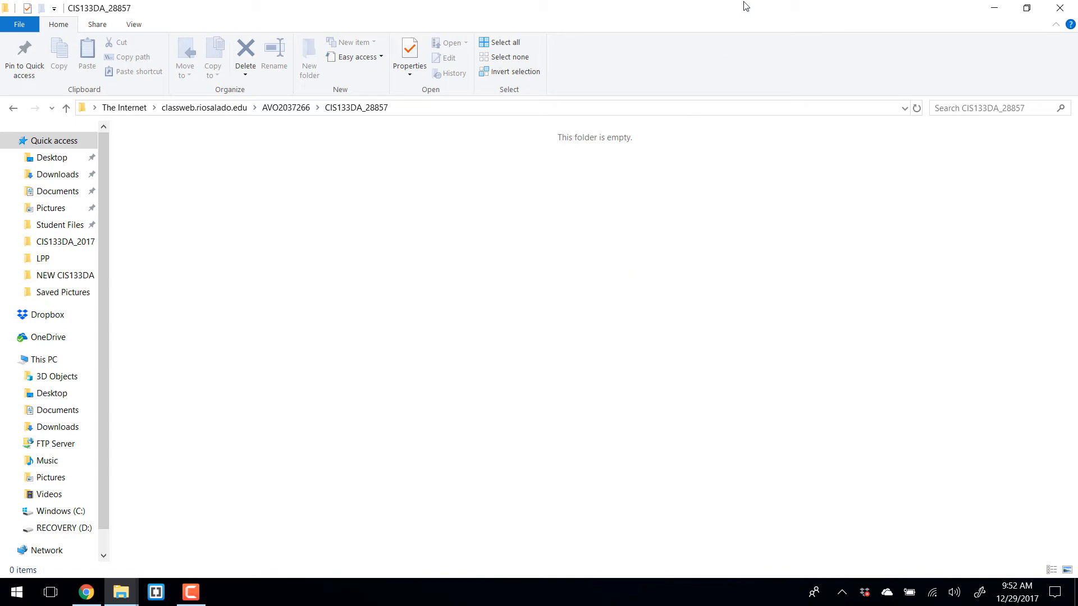
# - Snap the CIS133DA_28857 window to the right half of the screen and clear away the other File Explorer and Chrome windows
pyautogui.moveTo(744, 21); pyautogui.dragTo(1077, 195)
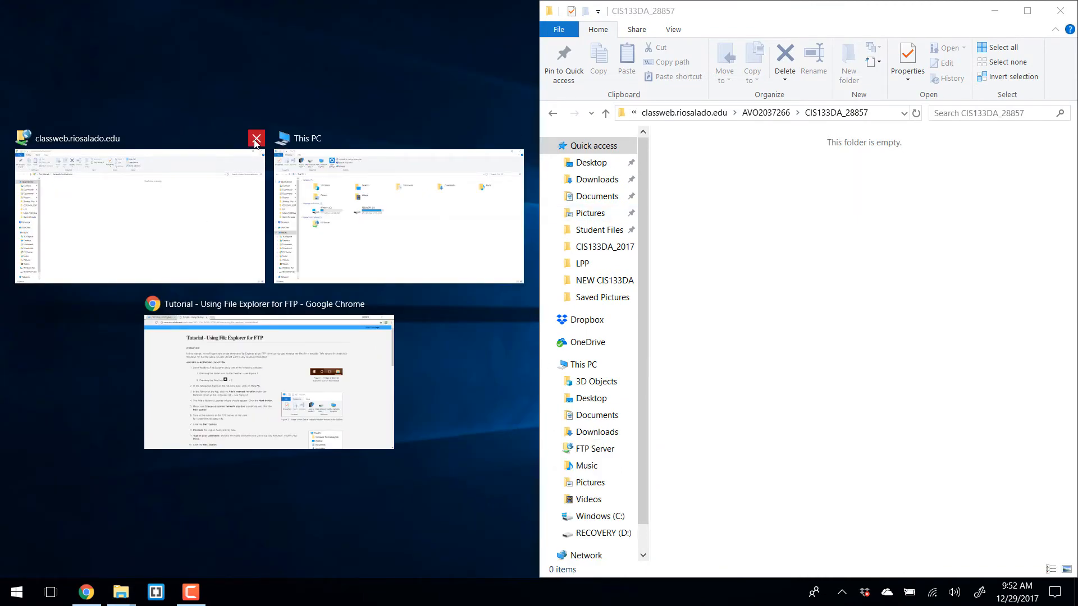
pyautogui.click(256, 141)
pyautogui.click(385, 140)
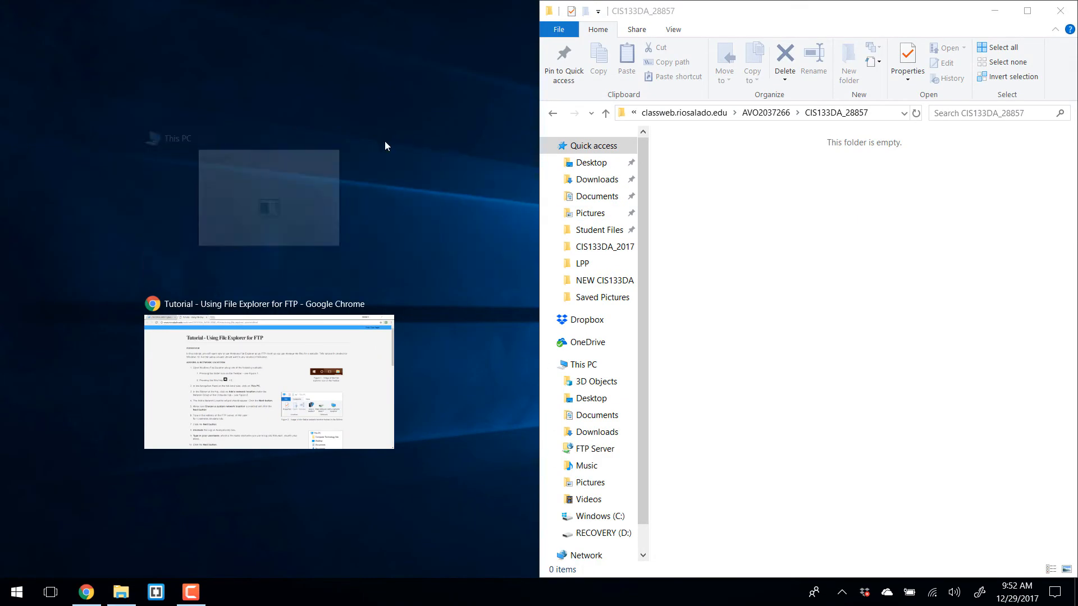
pyautogui.click(439, 165)
pyautogui.click(429, 14)
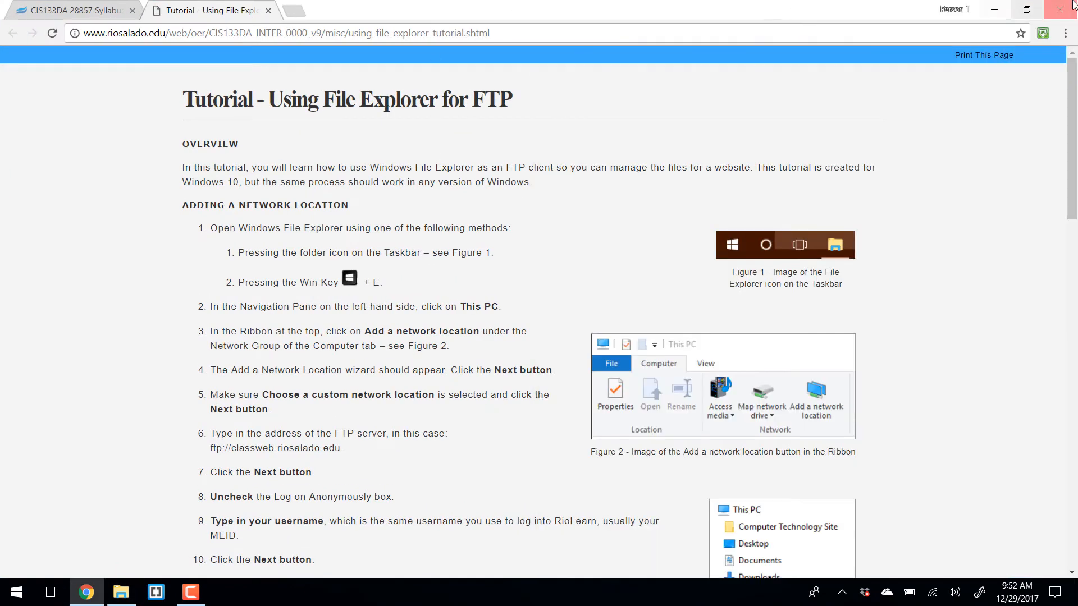
pyautogui.click(993, 9)
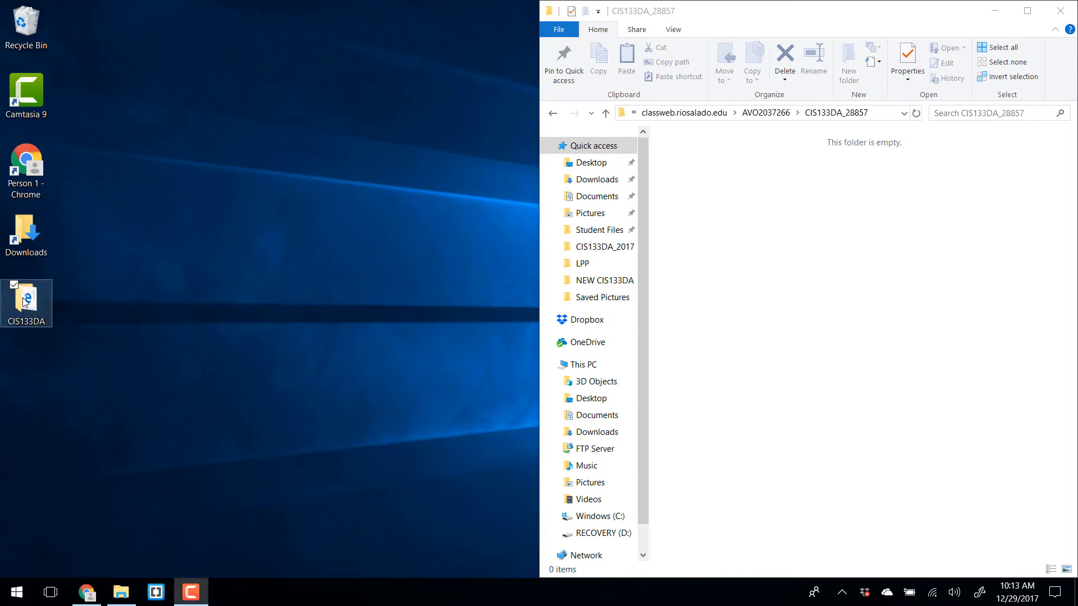
# - Open the desktop's CIS133DA folder beside the server window and copy its Lesson02 folder into CIS133DA_28857
pyautogui.doubleClick(24, 302)
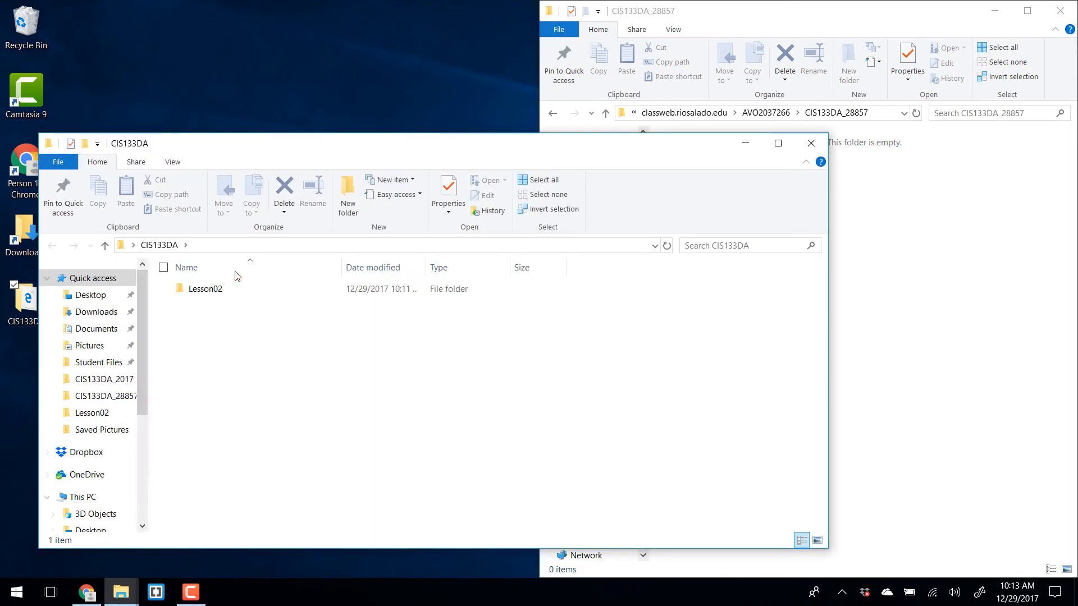
pyautogui.moveTo(428, 150); pyautogui.dragTo(1, 227)
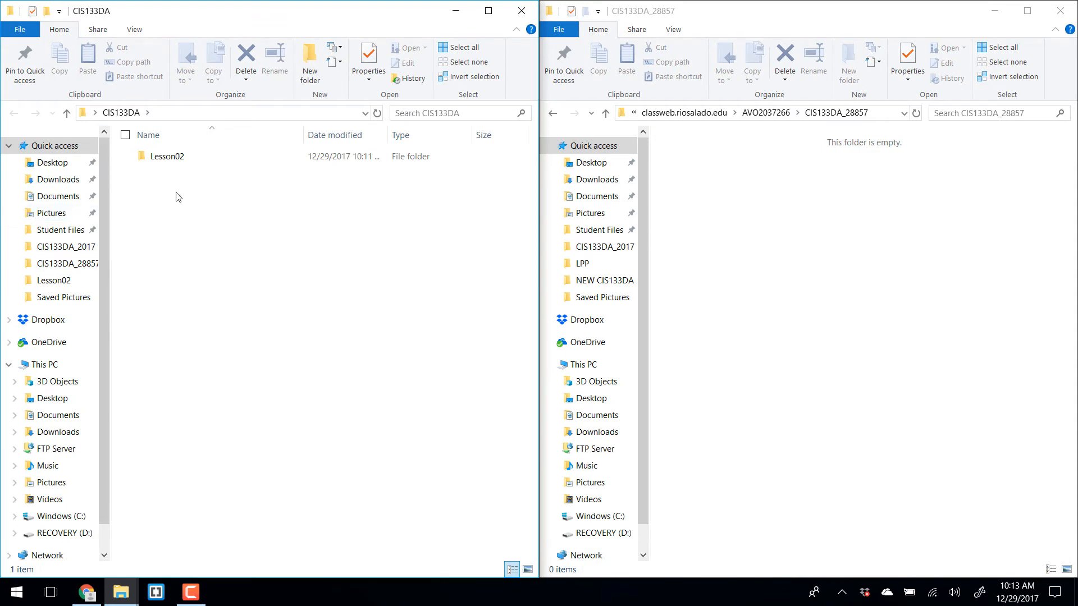
pyautogui.moveTo(185, 160); pyautogui.dragTo(766, 242)
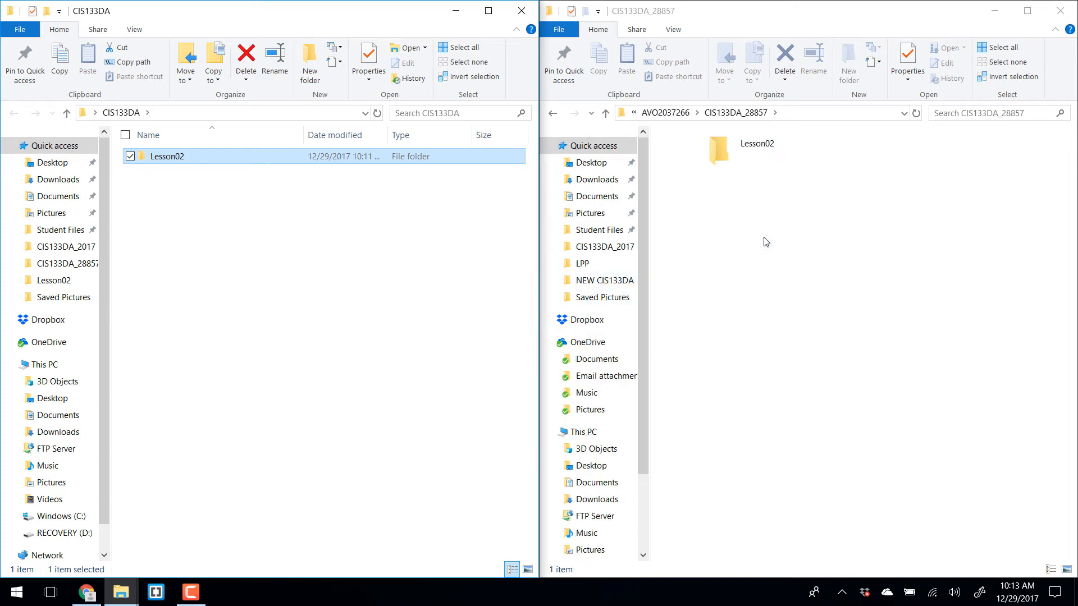
# - Check the contents of the uploaded Lesson02 folder on the server, and close both folder windows
pyautogui.click(743, 151)
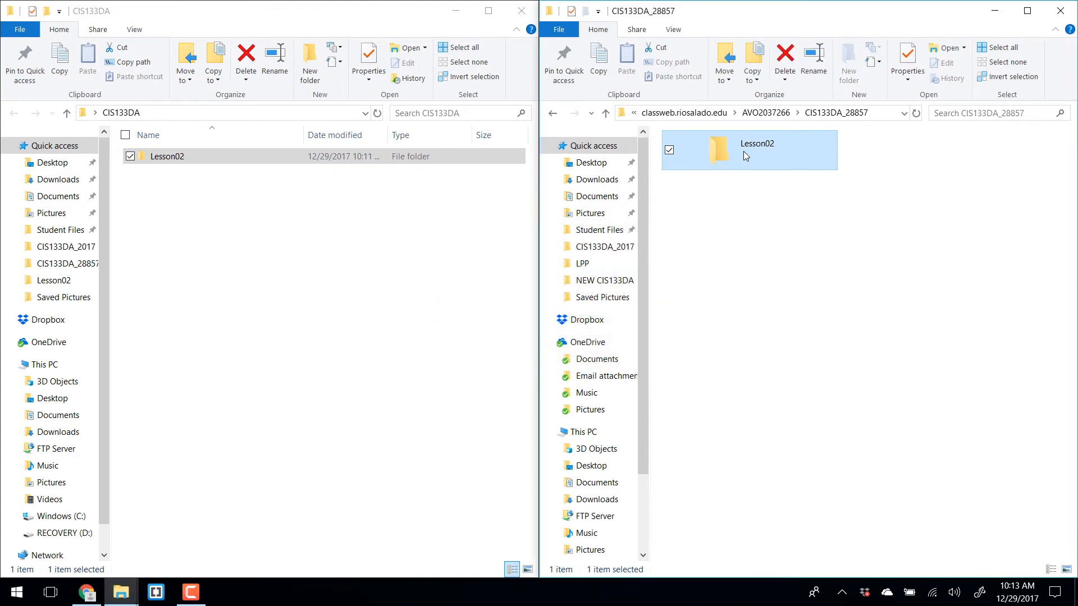
pyautogui.doubleClick(766, 159)
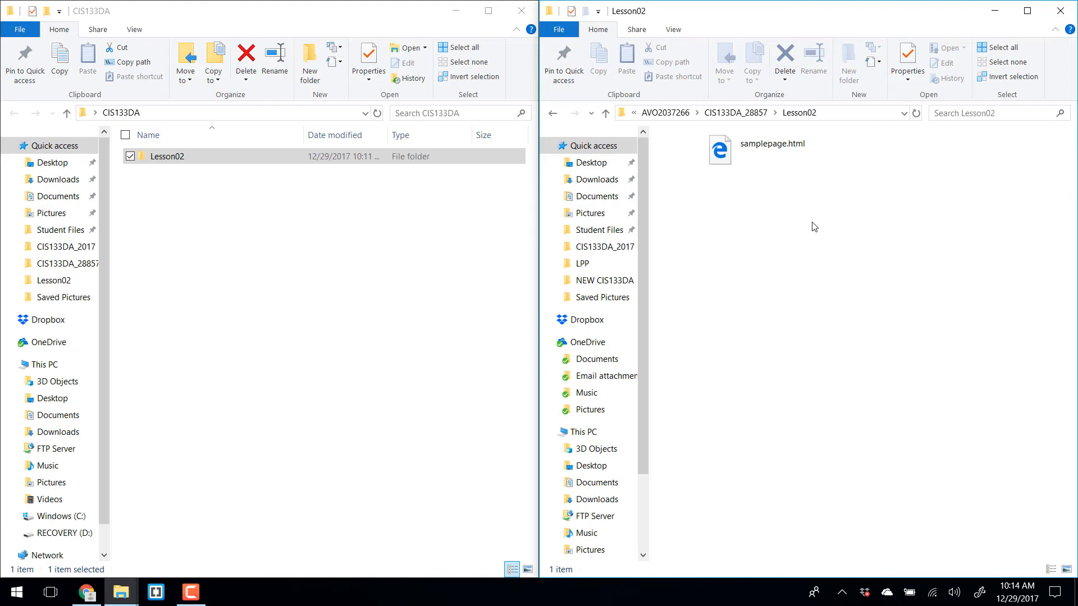
pyautogui.click(1060, 11)
pyautogui.click(521, 10)
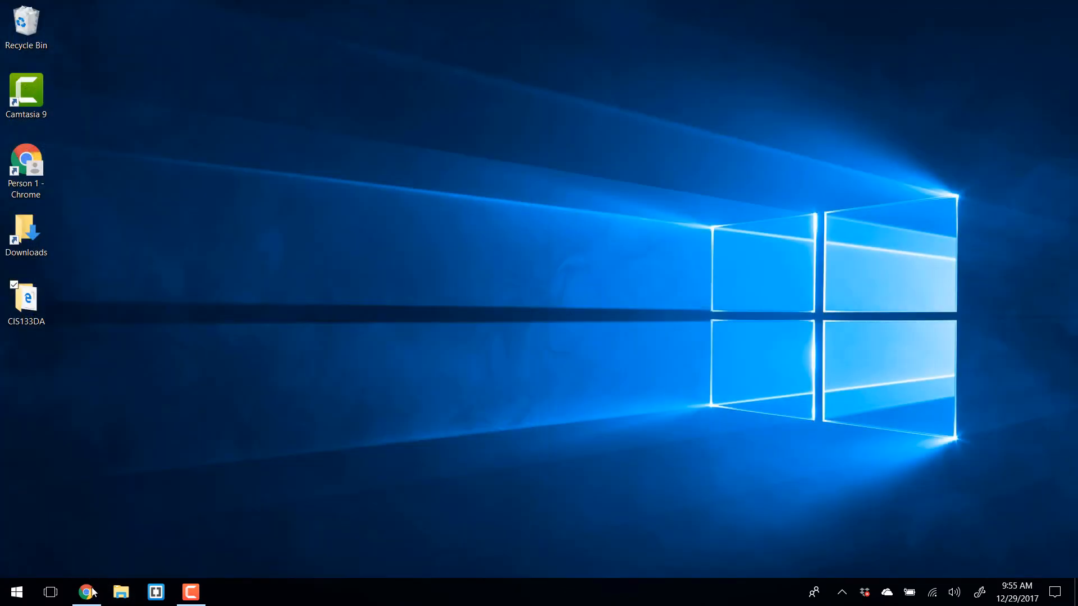
# - Switch to the RioLearn class site in Chrome and open the content of Lesson 2
pyautogui.moveTo(93, 592)
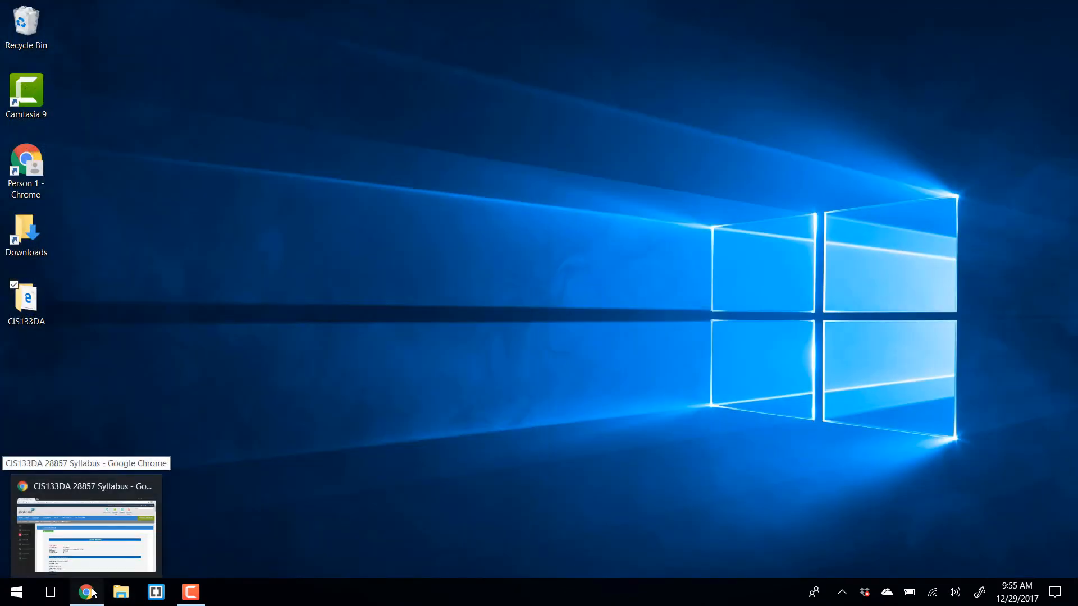
pyautogui.click(93, 592)
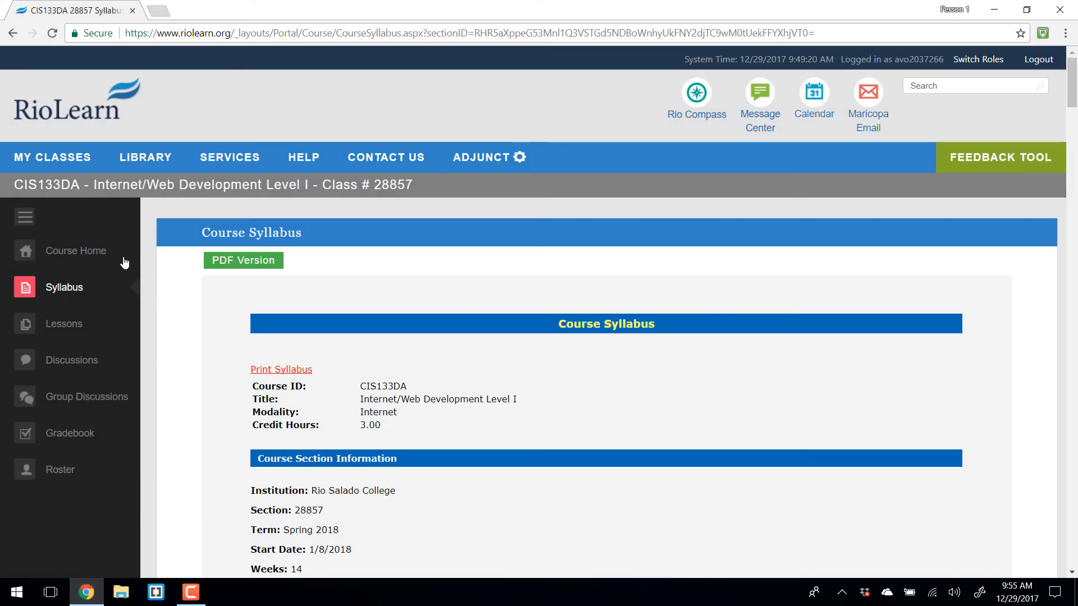
pyautogui.click(89, 330)
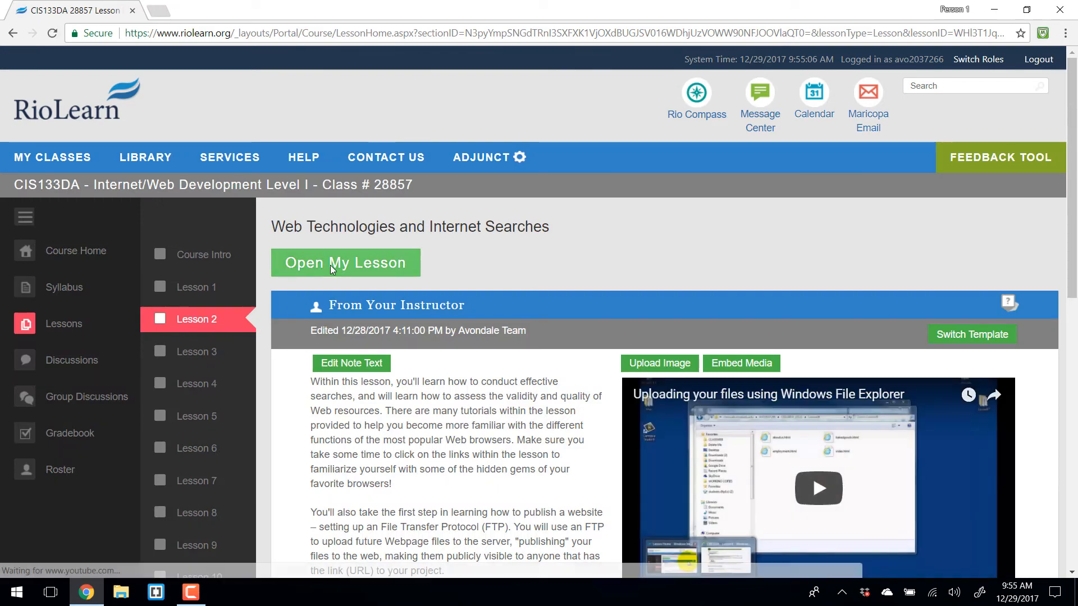
pyautogui.click(332, 263)
# - Find the Testing a Web Site section of the lesson and open its Web Address (URL) Finder widget
pyautogui.scroll(-15, 954, 293)
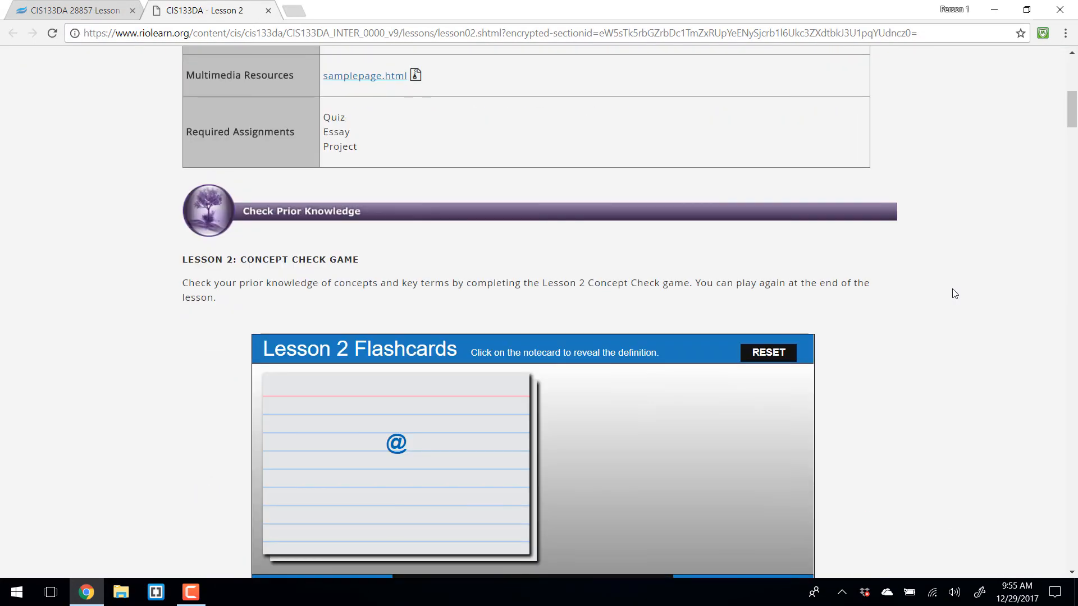
pyautogui.scroll(-20, 954, 293)
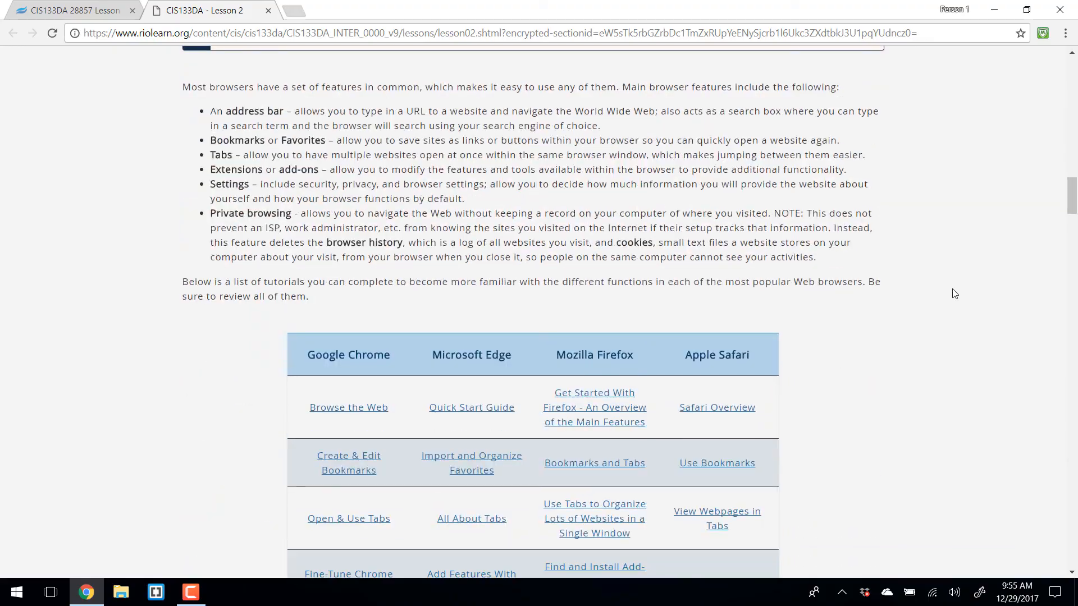
pyautogui.scroll(-10, 955, 293)
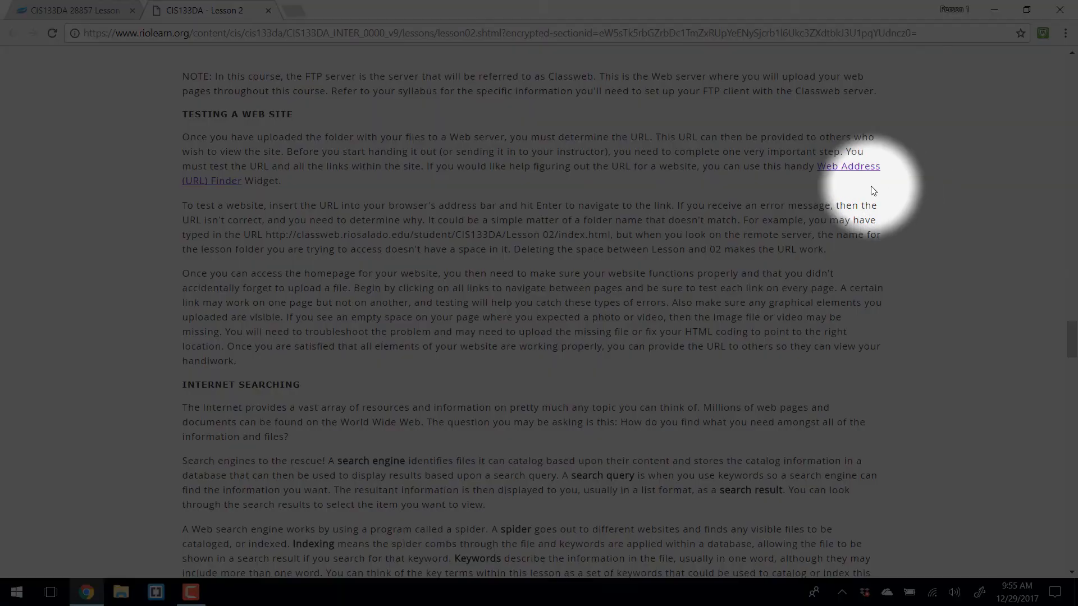
pyautogui.click(863, 176)
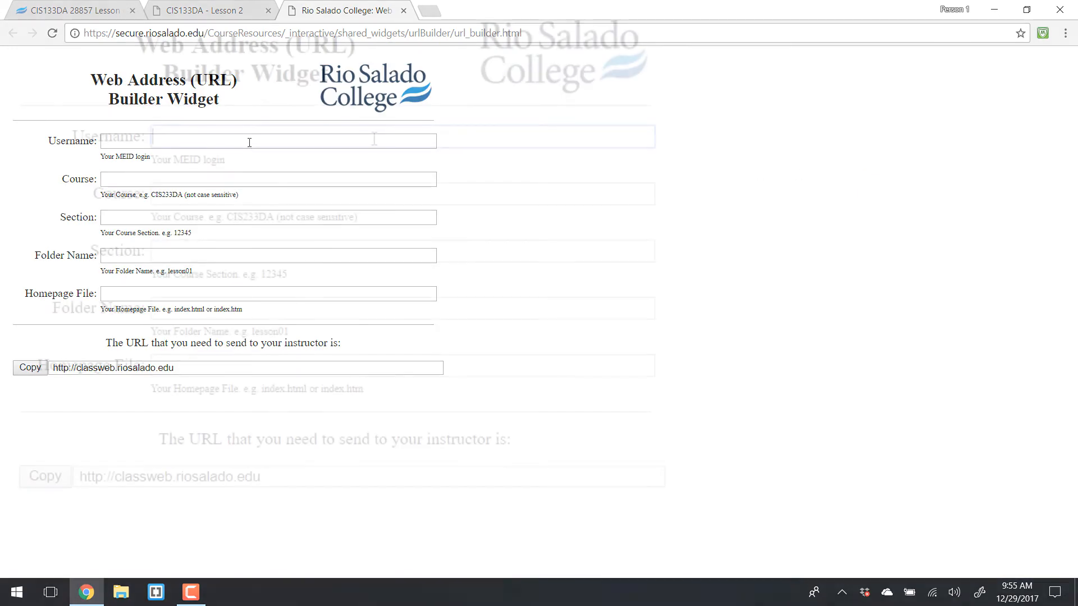
# - Fill in the URL builder with the account's MEID username, course CIS133DA and section 28857
pyautogui.write('AVO')
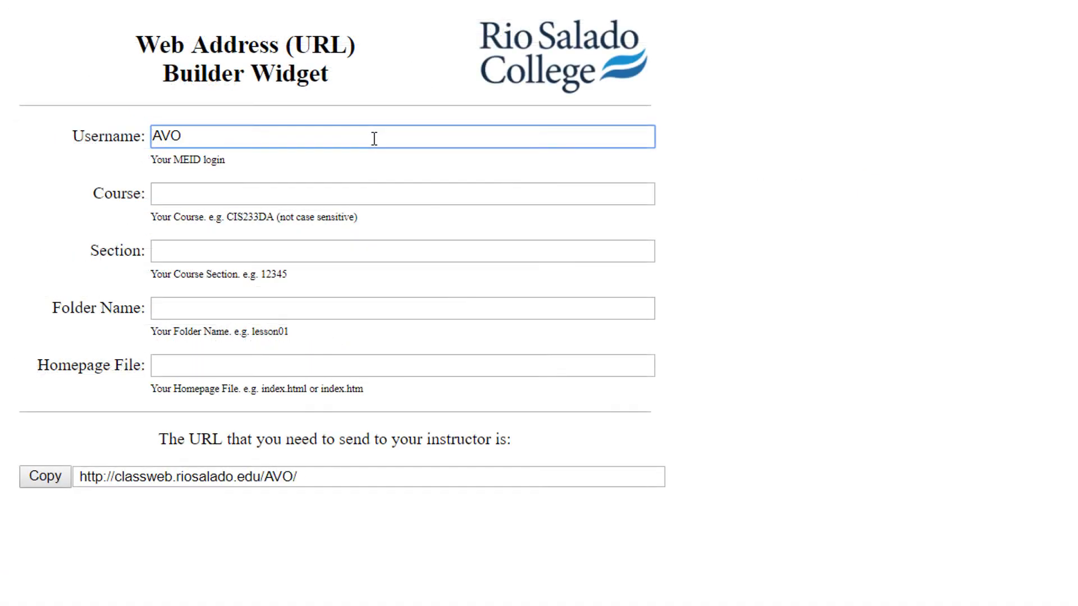
pyautogui.write('2037266')
pyautogui.press('Tab')
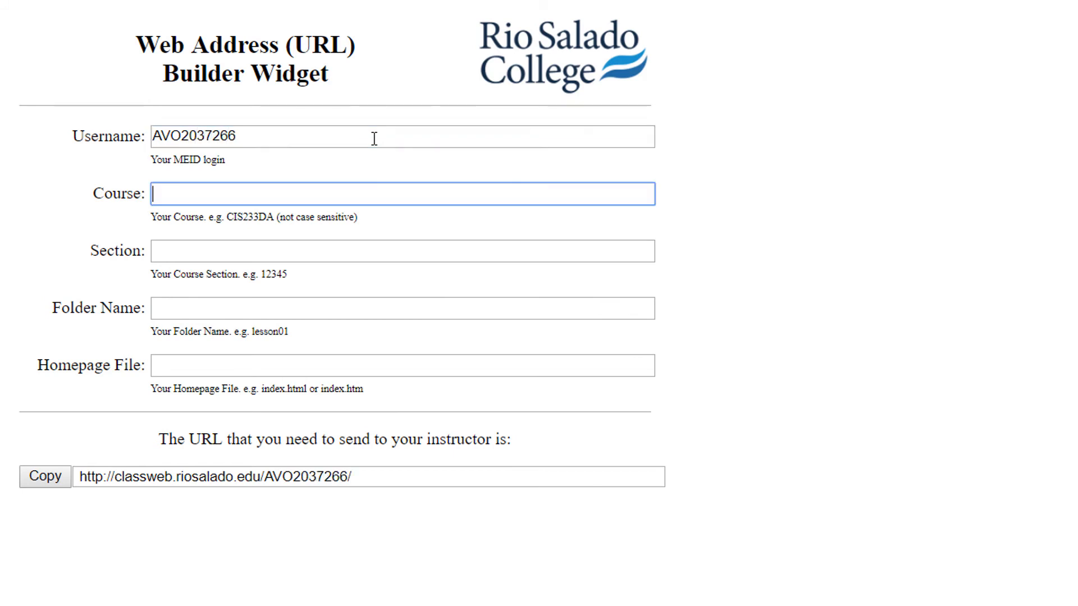
pyautogui.write('CIS133DA')
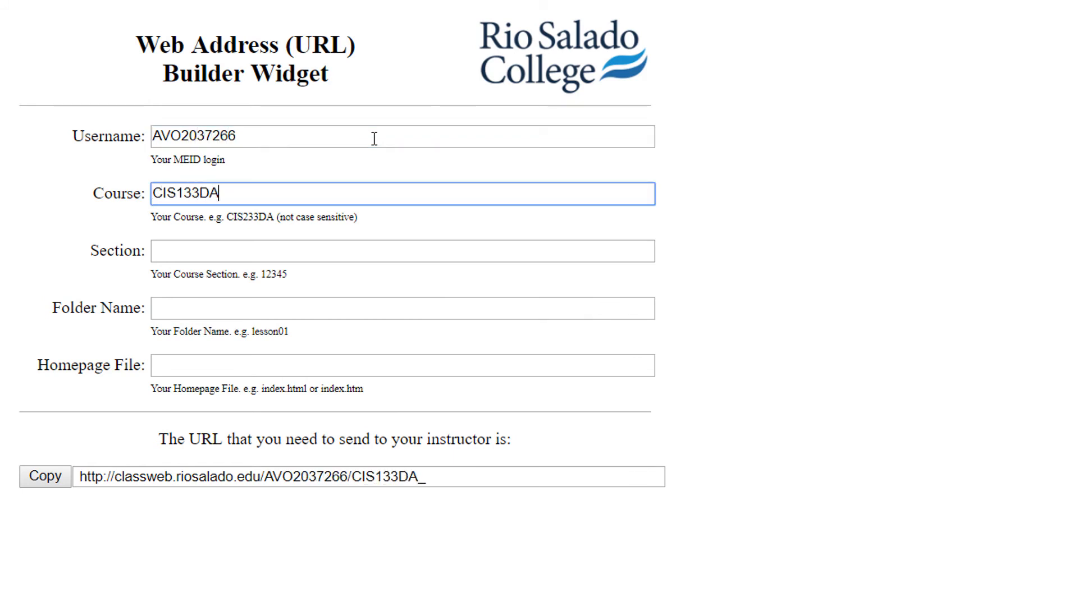
pyautogui.press('Tab')
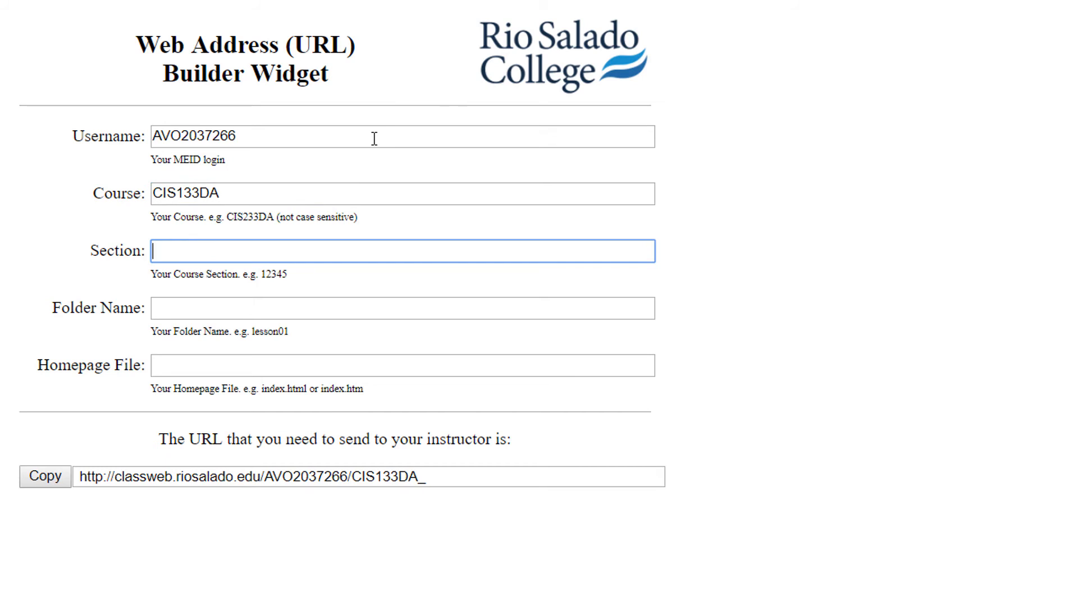
pyautogui.write('28857')
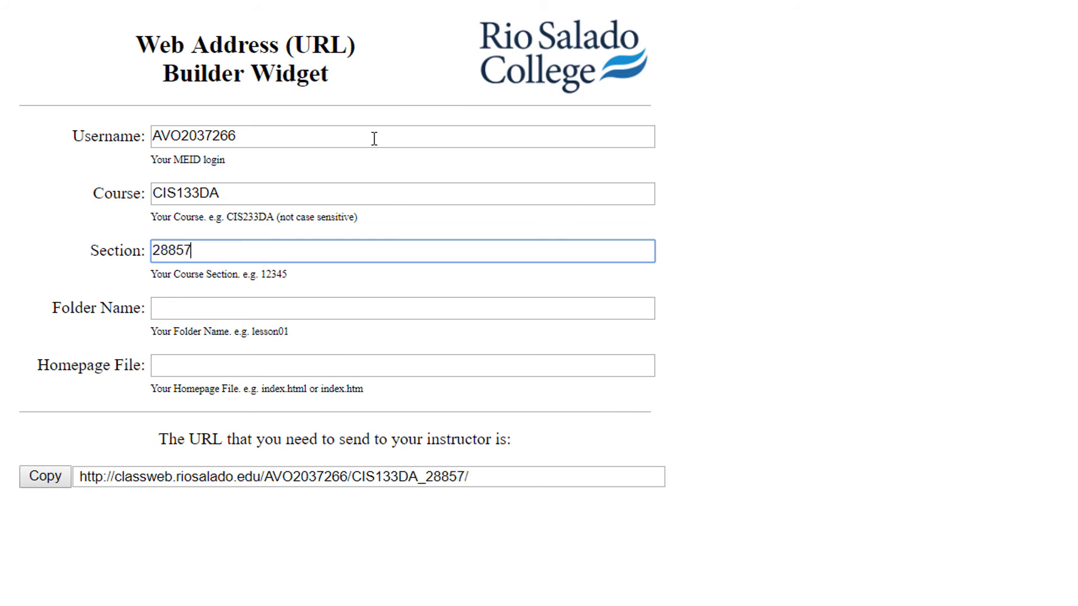
# - Set the URL builder's folder name to Lesson02 and its homepage file to samplepage.html
pyautogui.press('Tab')
pyautogui.write('L')
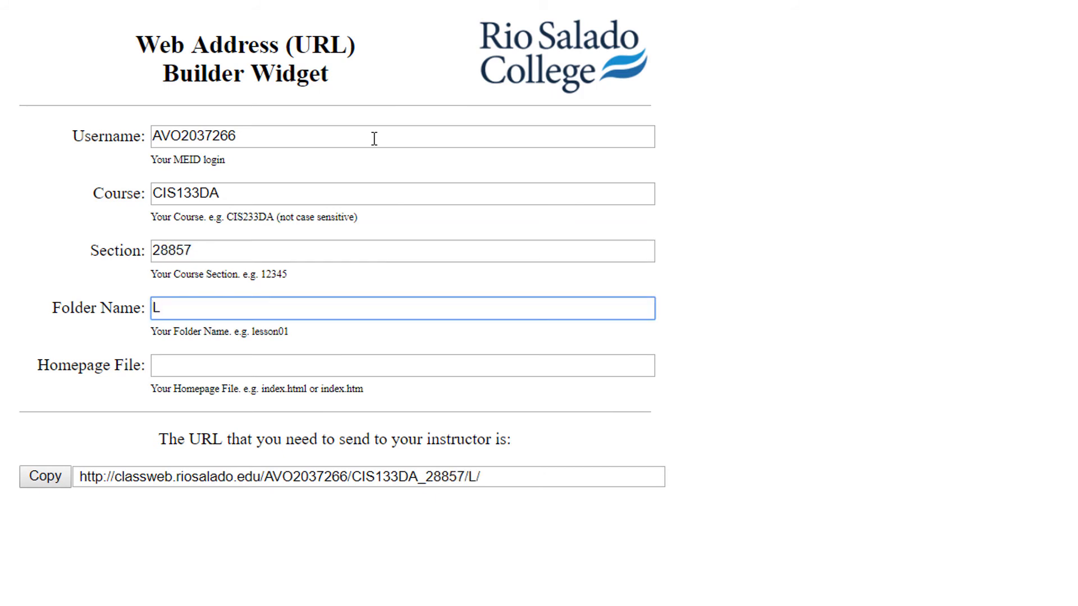
pyautogui.write('esson02')
pyautogui.press('Tab')
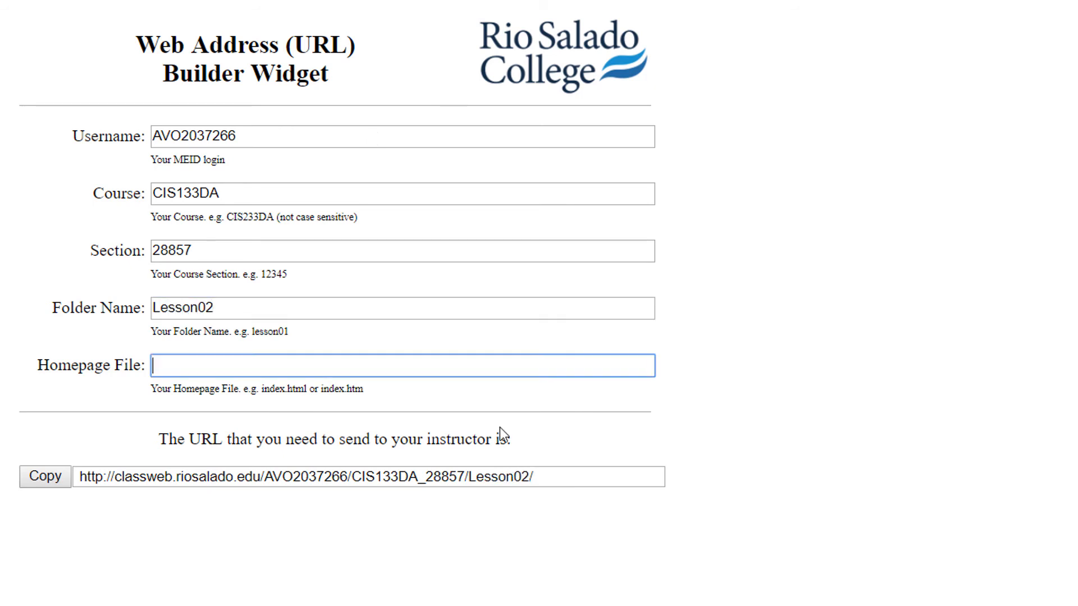
pyautogui.write('sample')
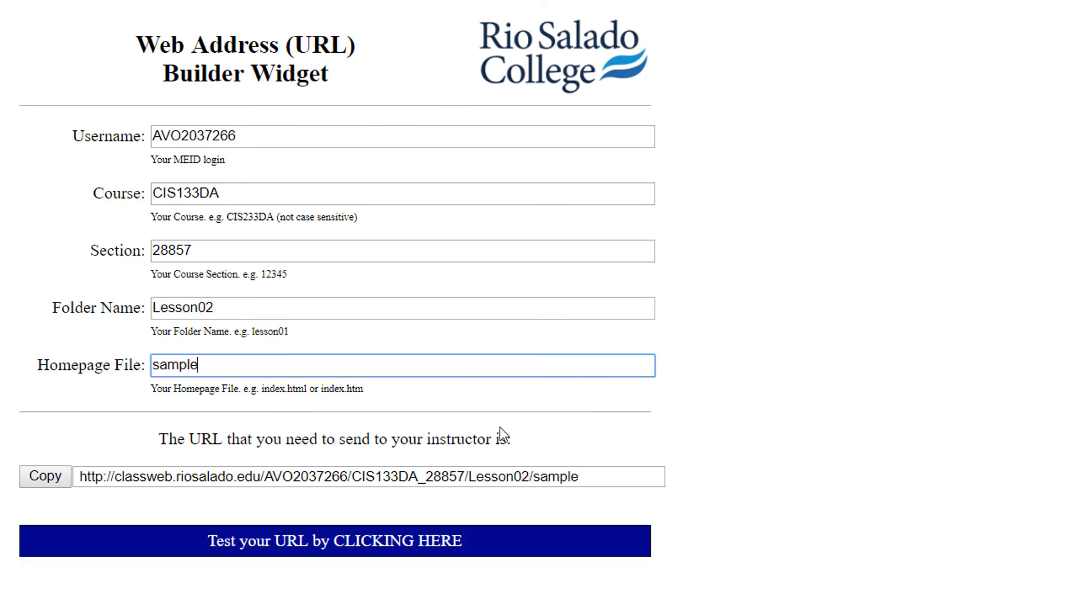
pyautogui.write('page.h')
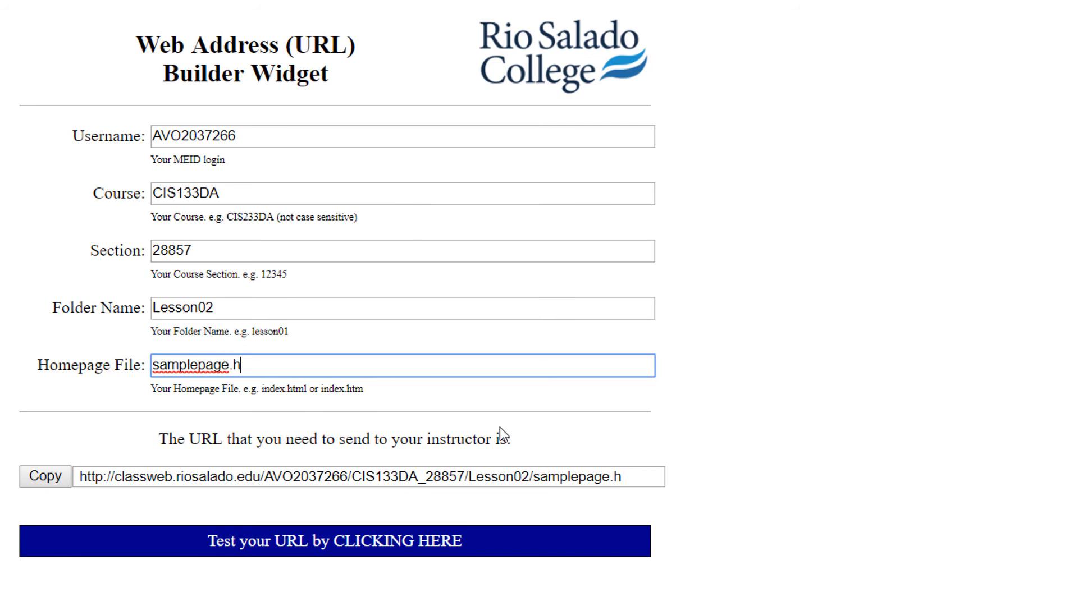
pyautogui.write('tml')
# - Test the generated URL, check the sample page and its address, and close the page
pyautogui.moveTo(659, 479); pyautogui.dragTo(45, 476)
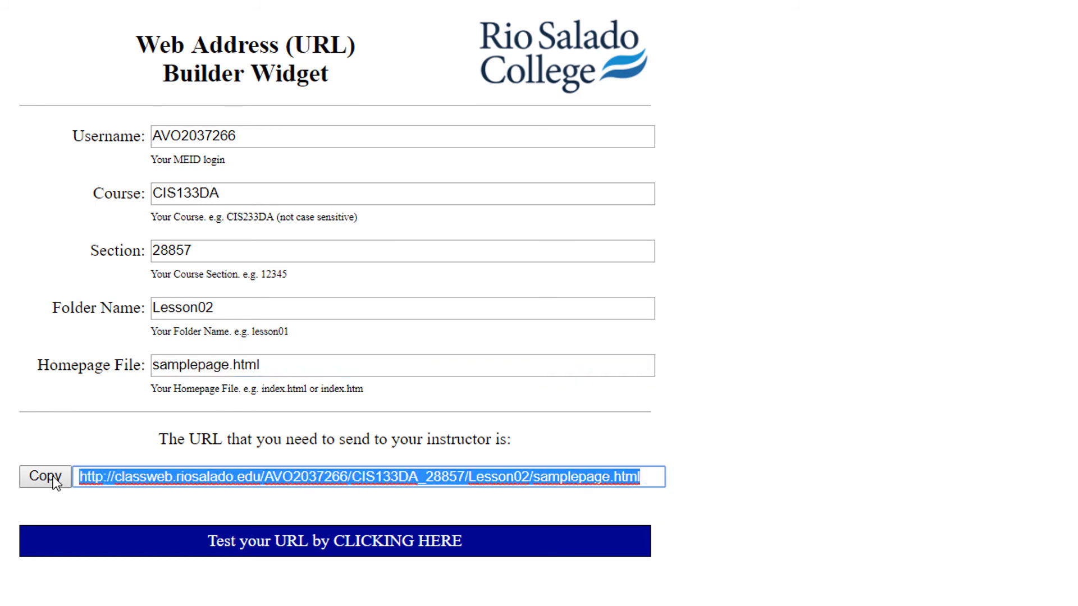
pyautogui.click(773, 462)
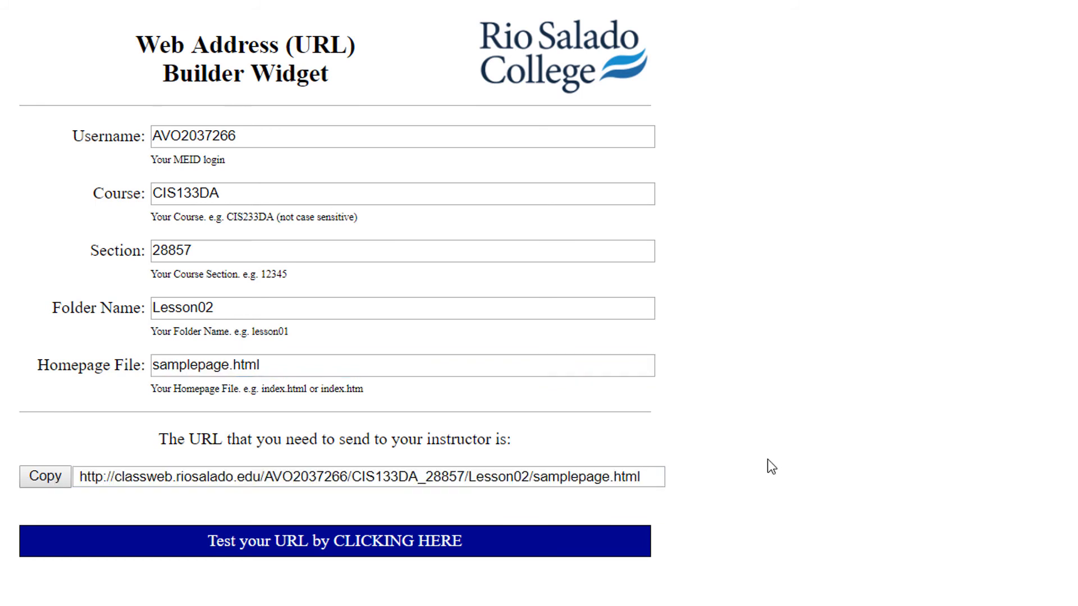
pyautogui.click(613, 547)
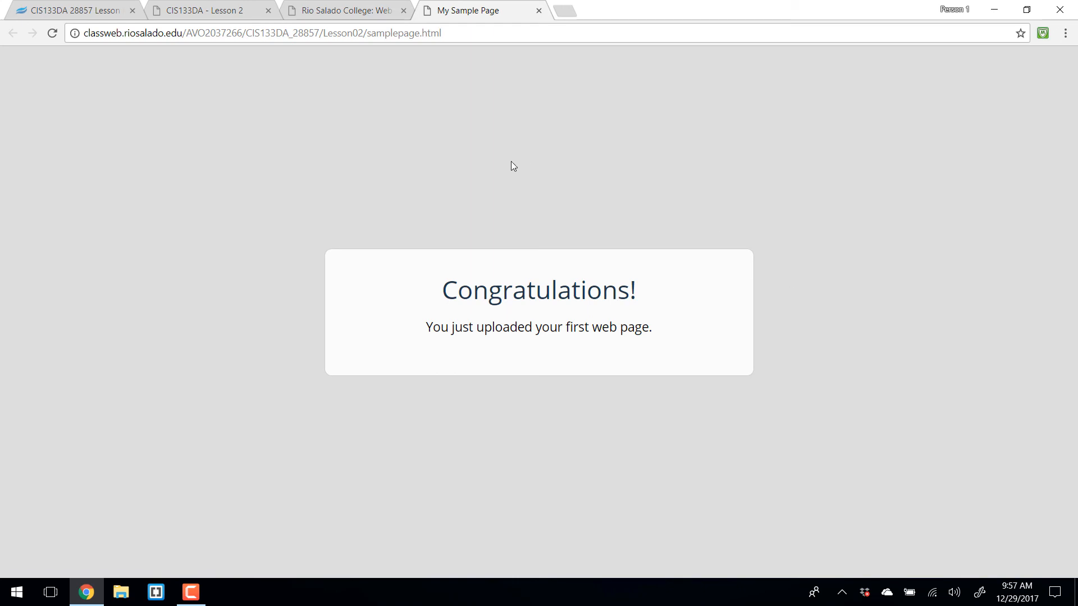
pyautogui.click(497, 28)
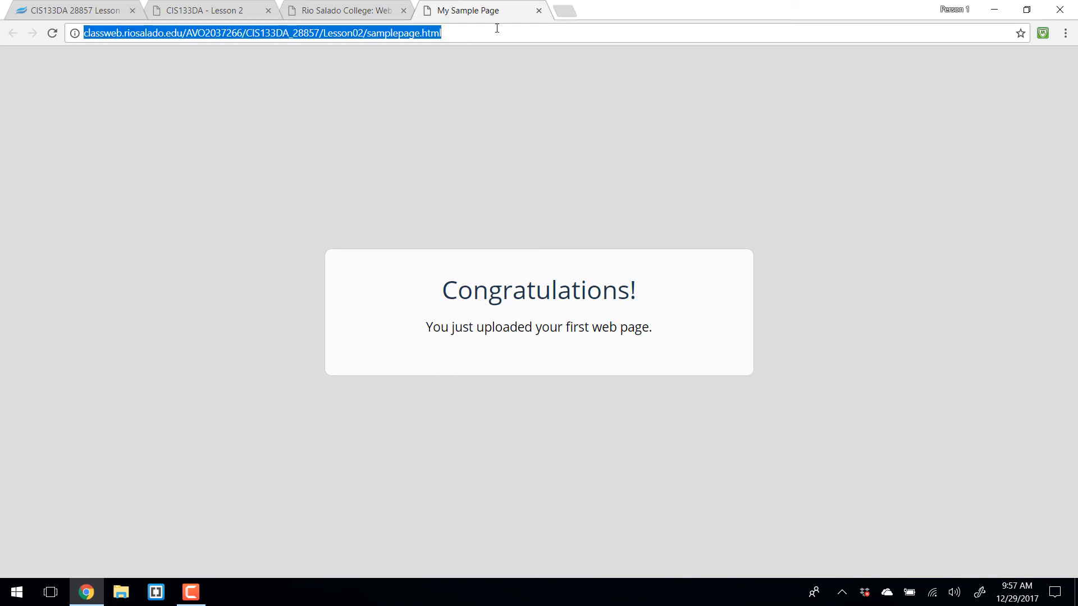
pyautogui.click(539, 11)
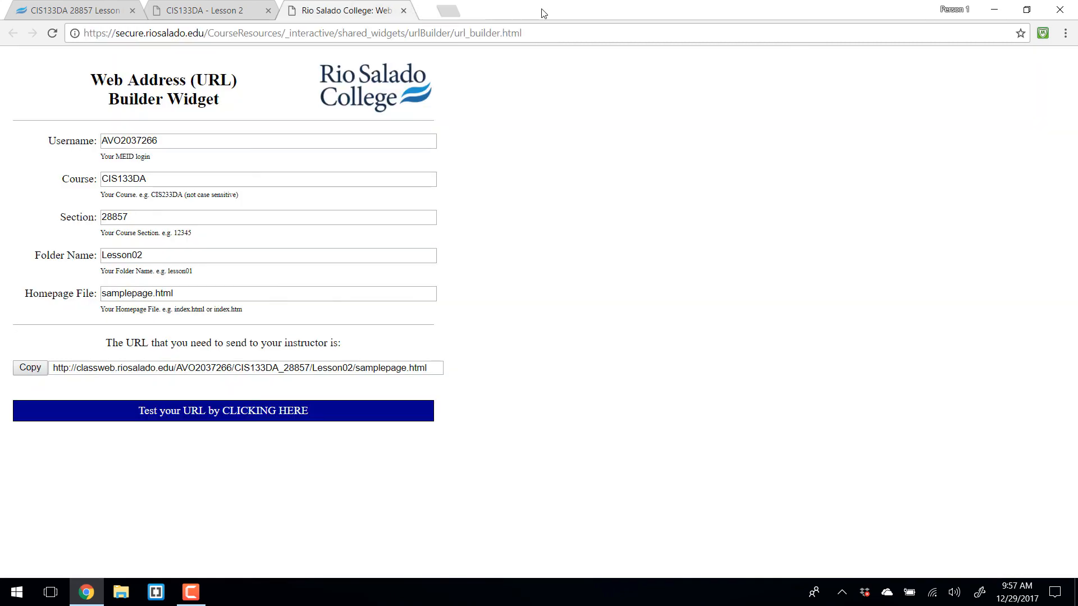
# - Copy the generated URL for the instructor from the widget and close the browser
pyautogui.click(34, 370)
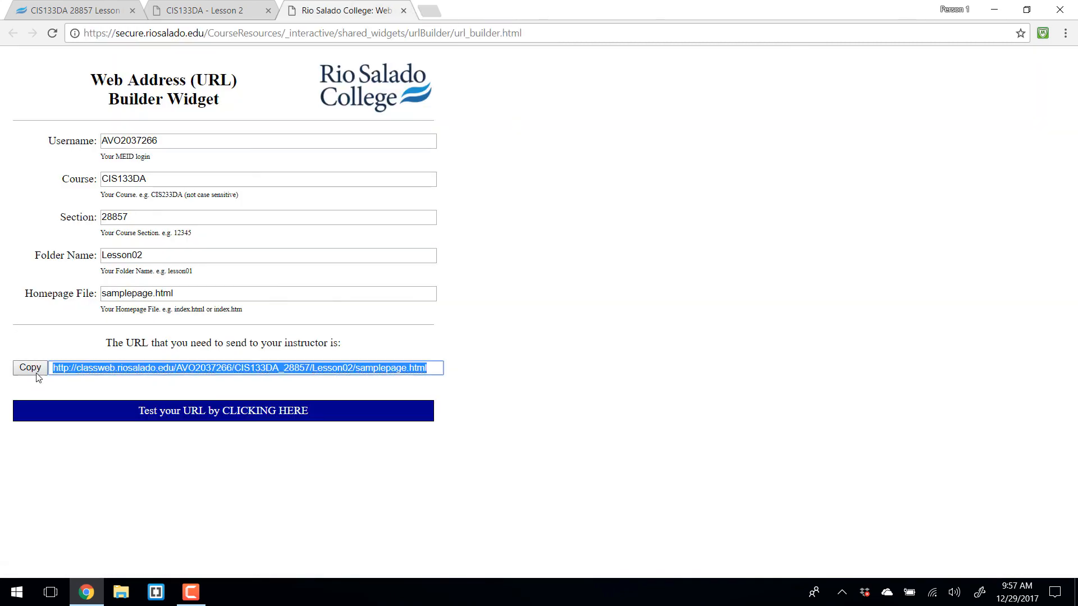
pyautogui.click(62, 334)
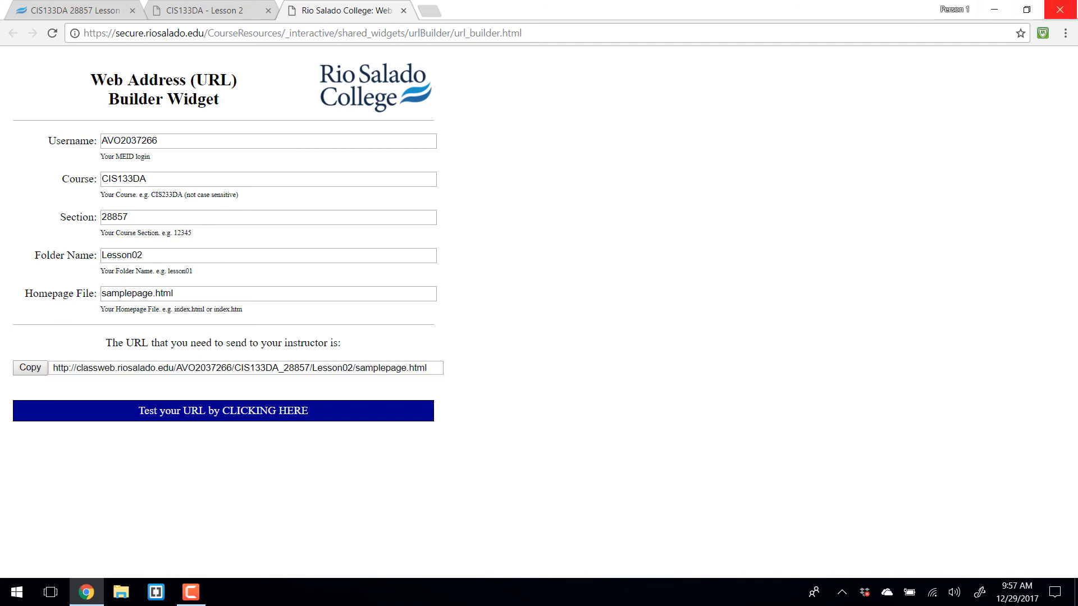
pyautogui.click(1072, 12)
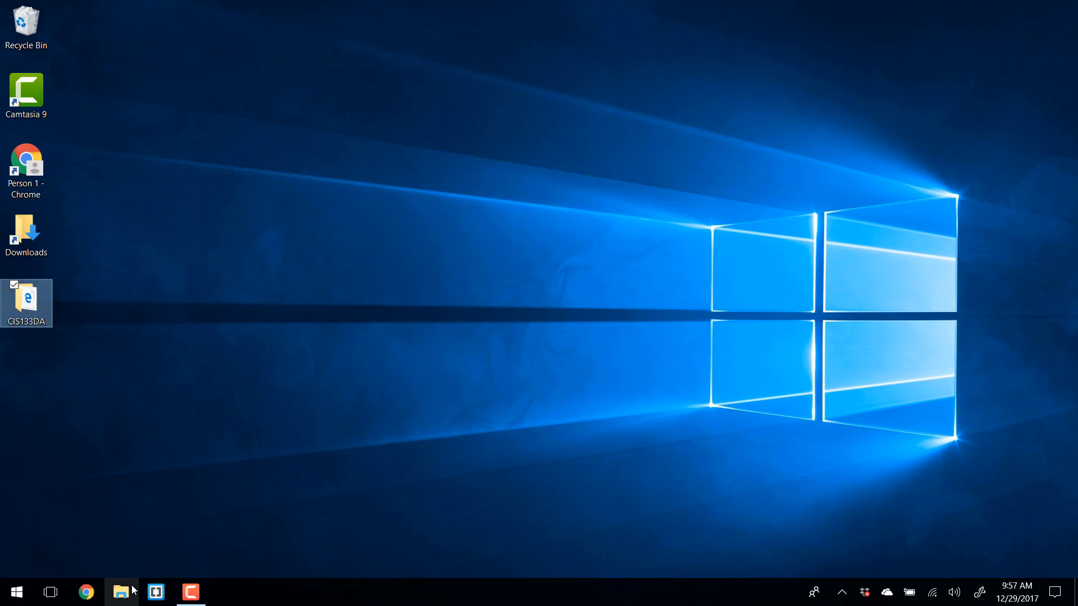
# - Open a maximized File Explorer window at This PC and select the FTP Server network location
pyautogui.click(133, 588)
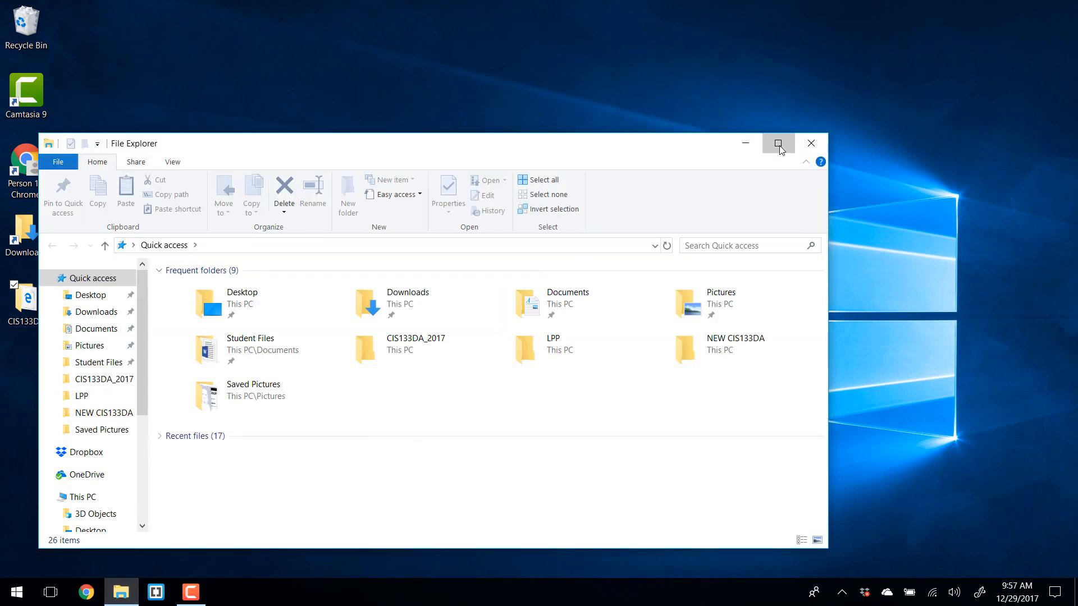
pyautogui.click(778, 143)
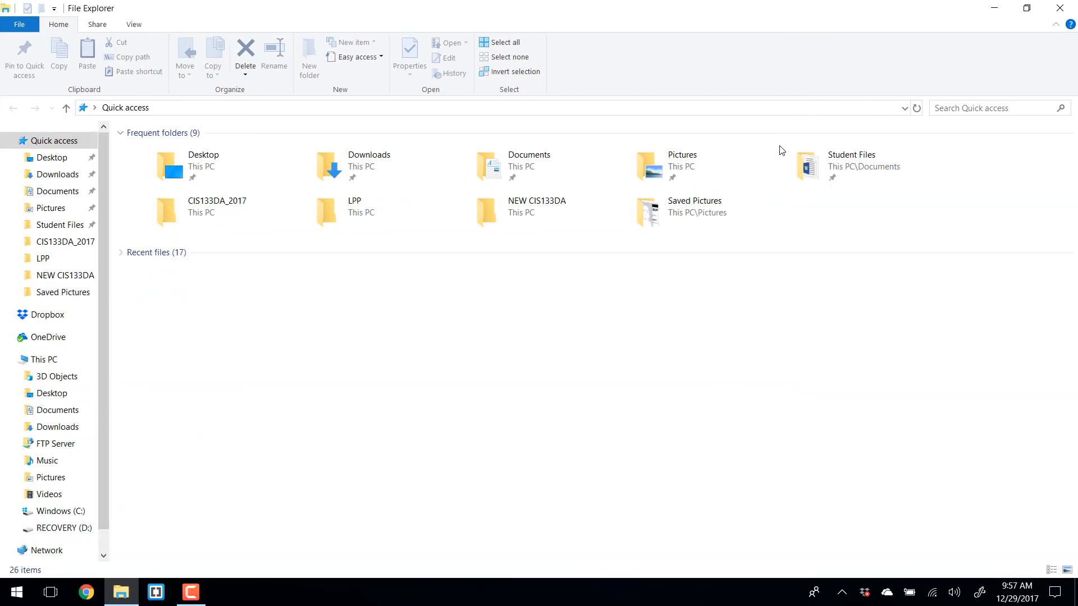
pyautogui.click(39, 362)
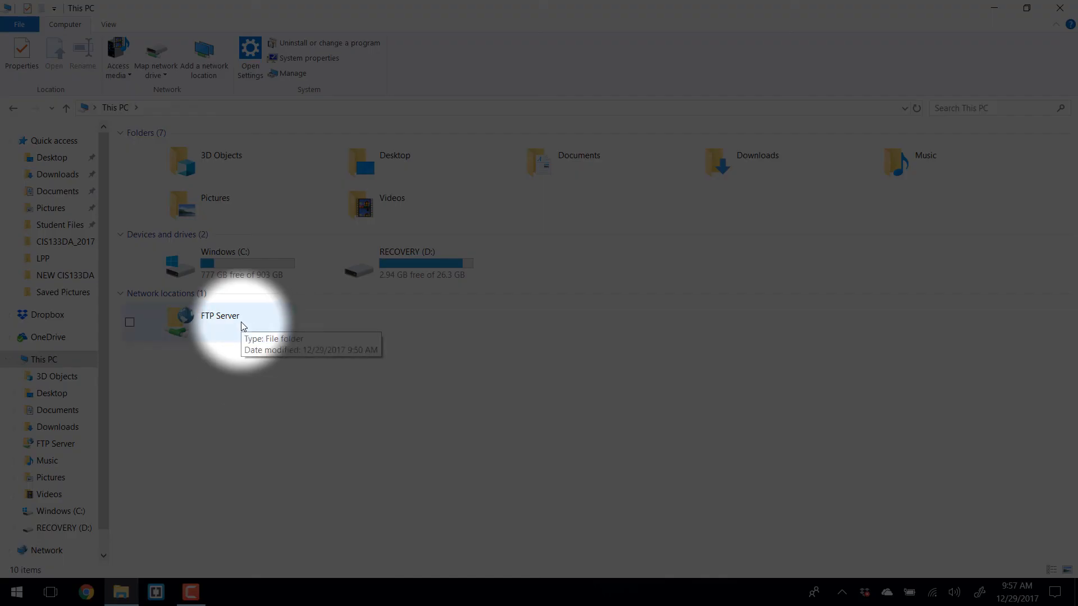
pyautogui.click(242, 326)
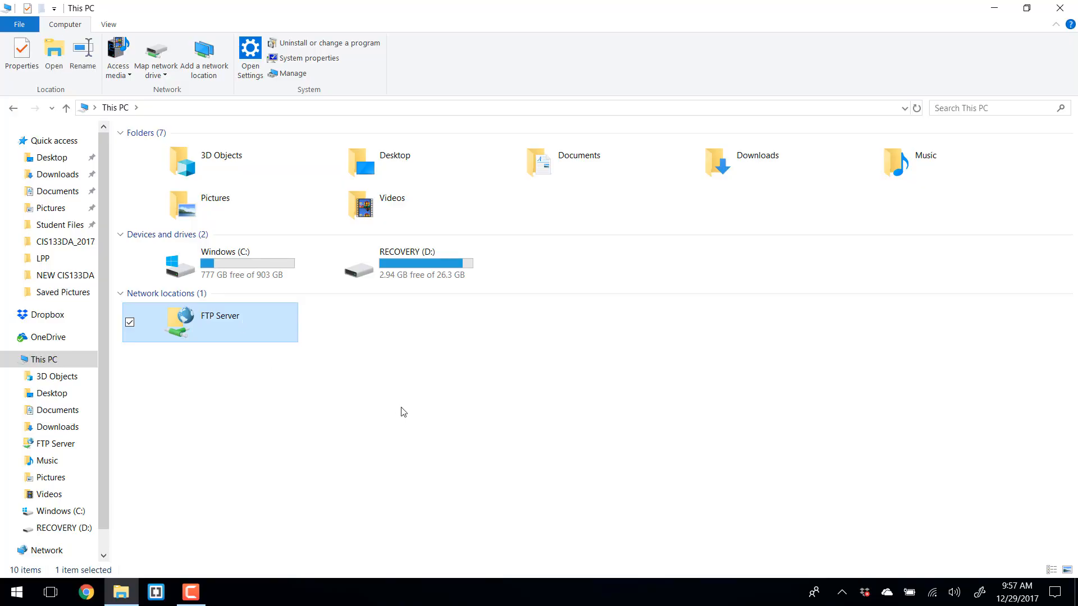